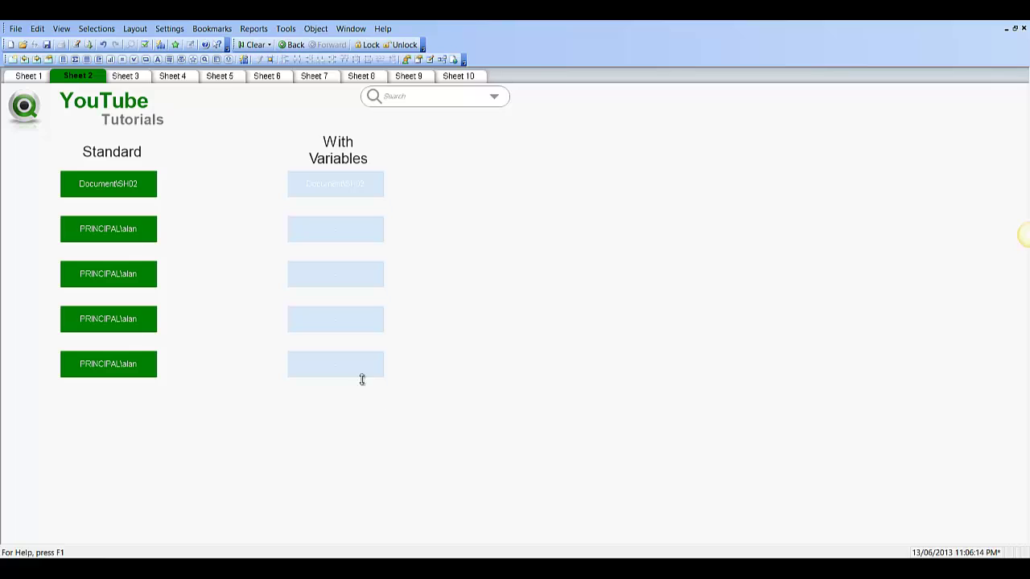
Check the text expressions in the properties of the first and second text objects under Standard.
right_click(101, 188)
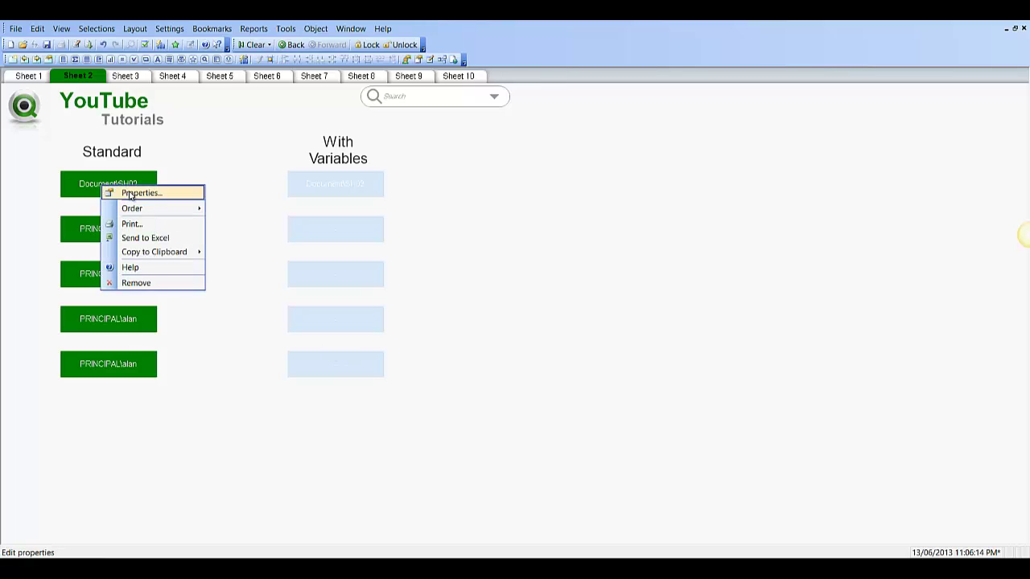
click(125, 193)
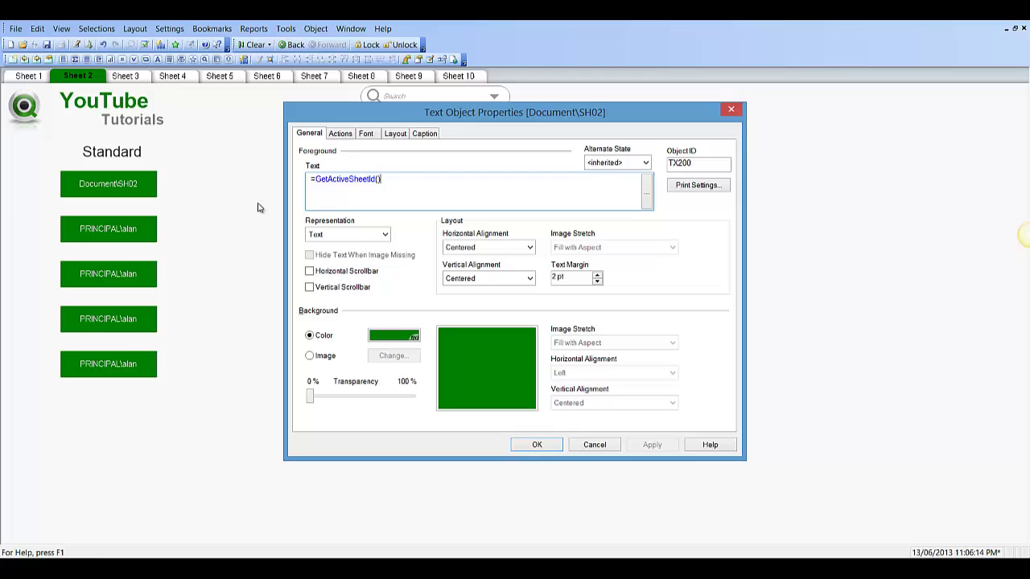
click(537, 445)
right_click(137, 233)
click(160, 241)
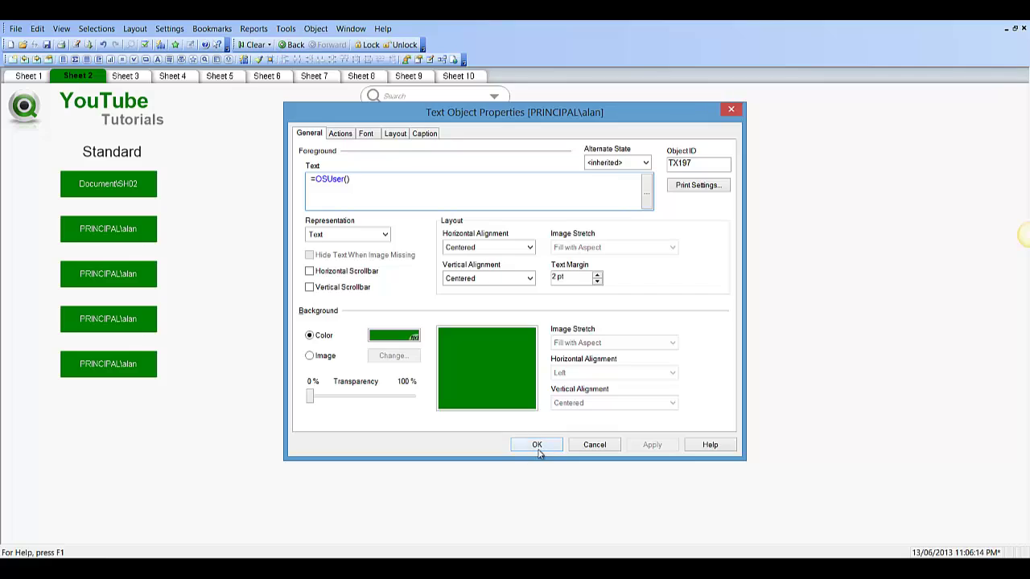
click(536, 445)
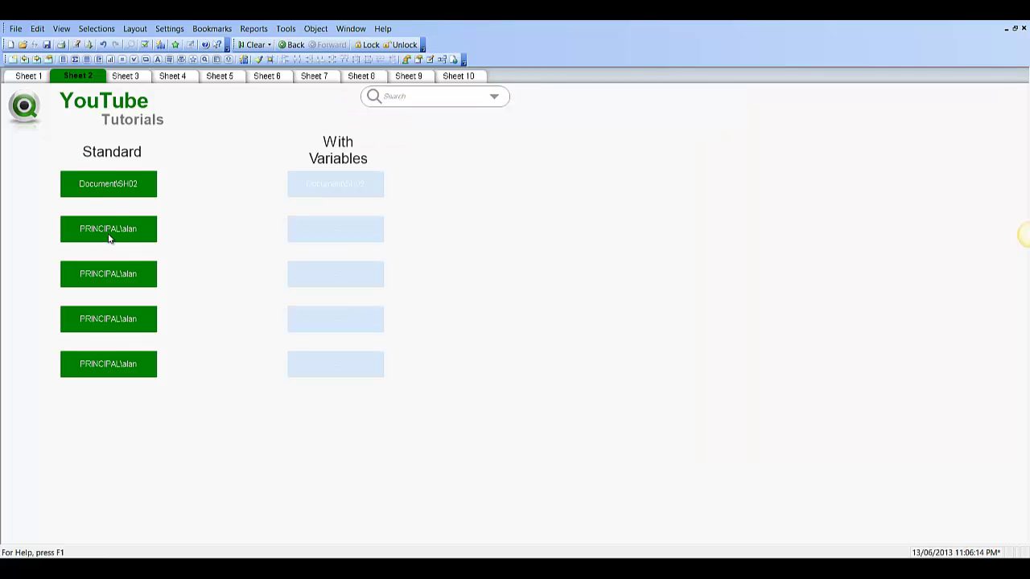
Check the background colour and font colour settings of the first text object under Standard.
right_click(110, 182)
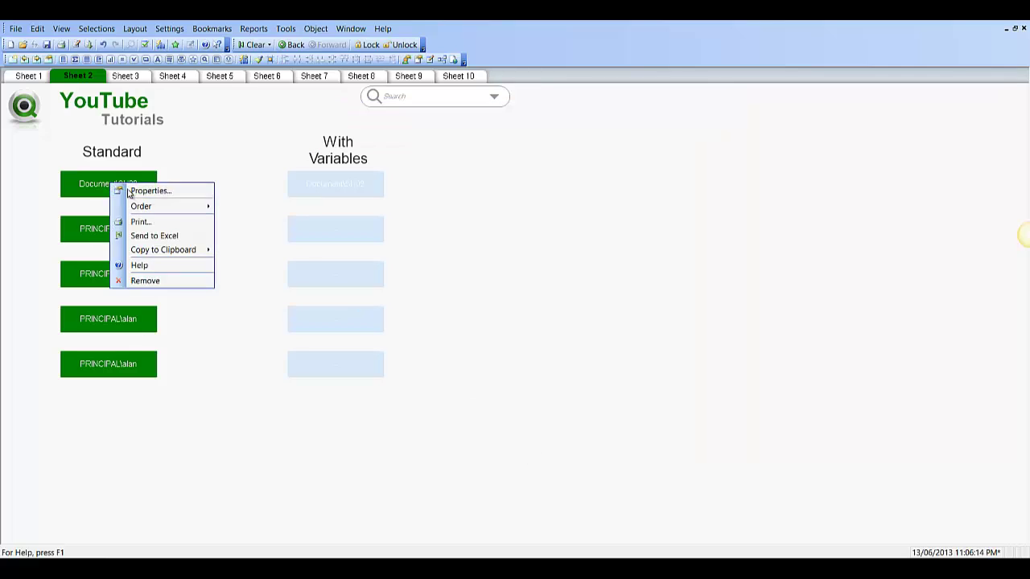
click(156, 193)
click(393, 334)
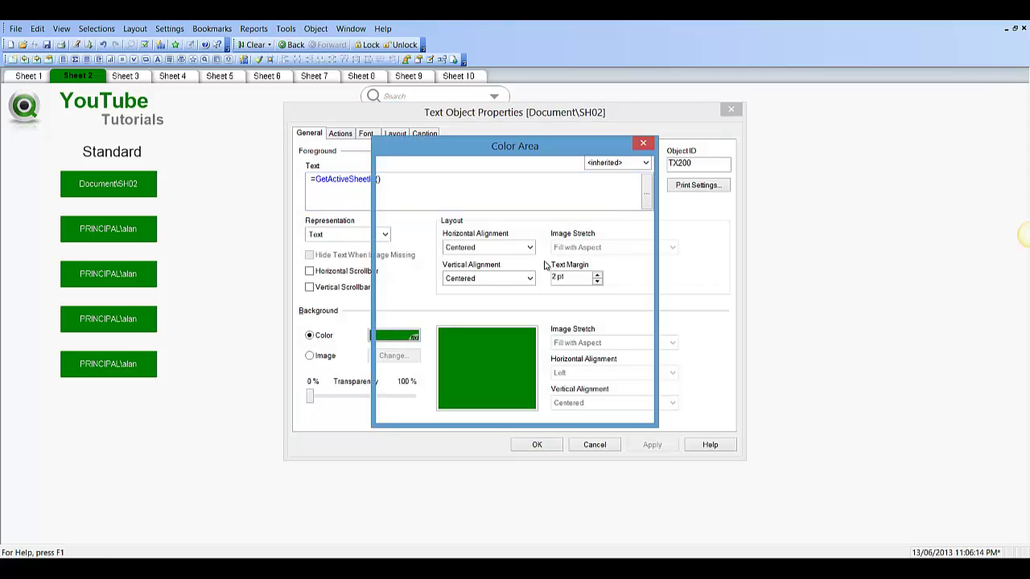
click(509, 413)
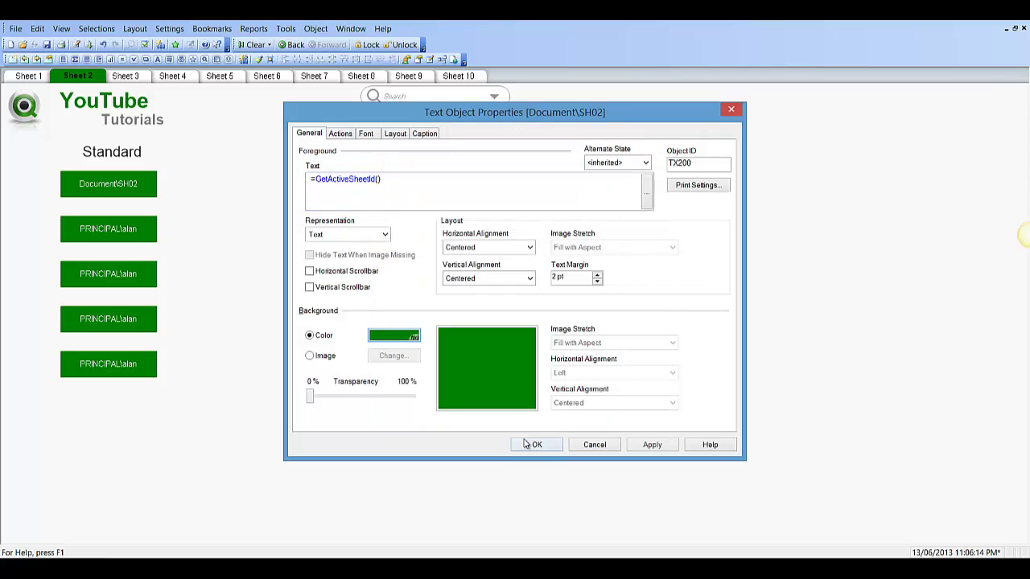
click(371, 135)
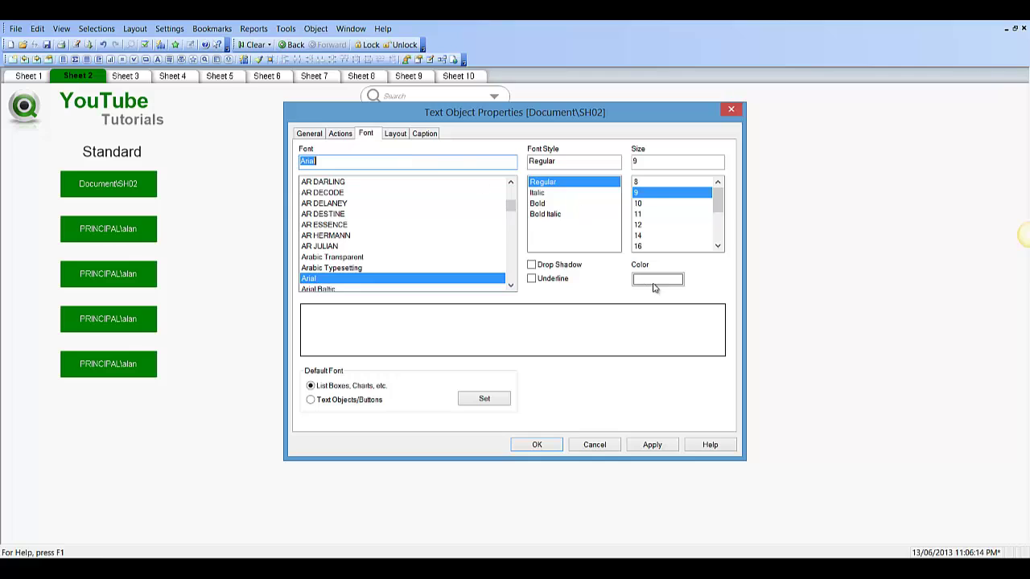
click(660, 281)
click(510, 409)
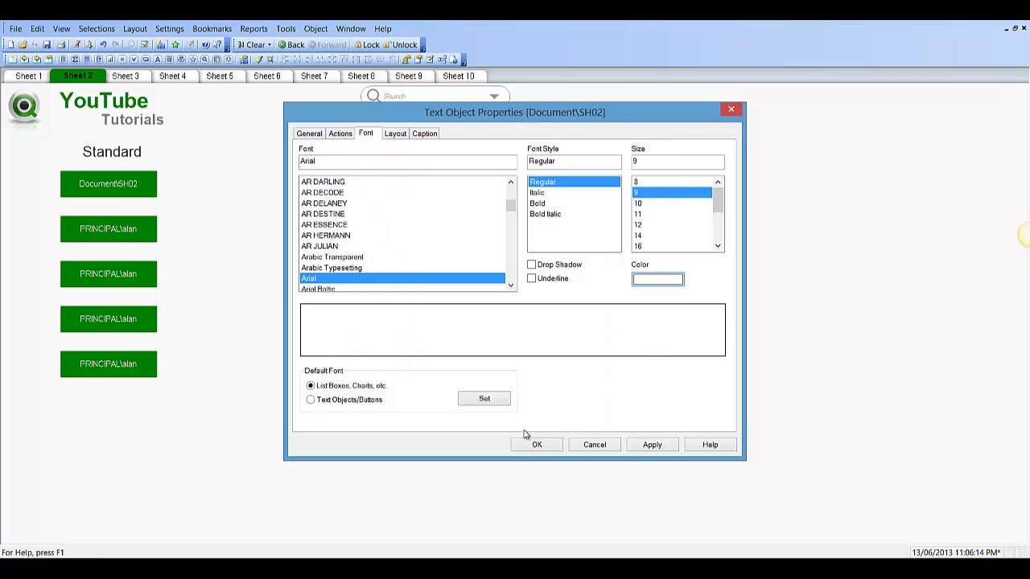
click(539, 446)
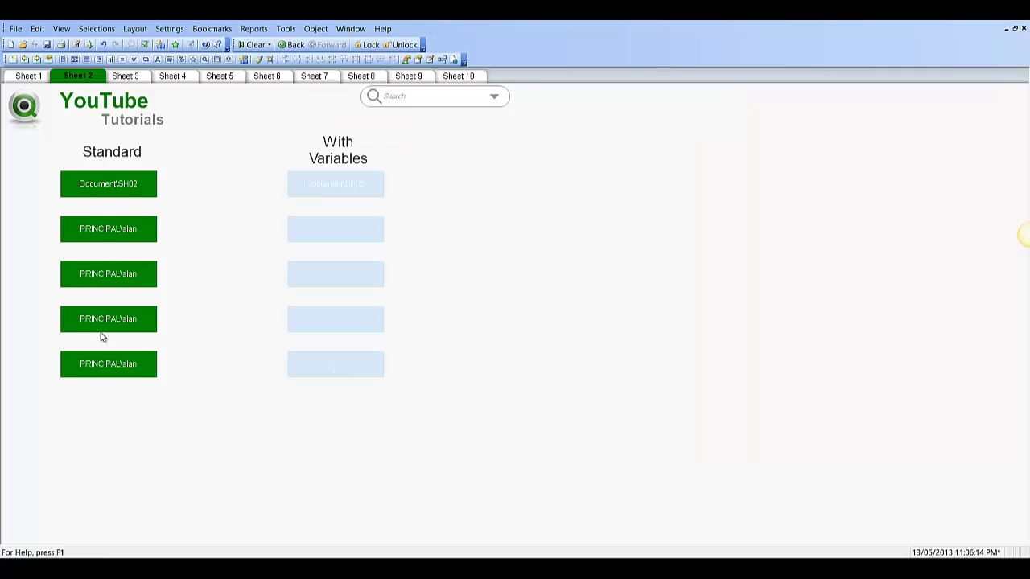
Set the fixed font colour of the first text object under Standard to bright green.
right_click(122, 190)
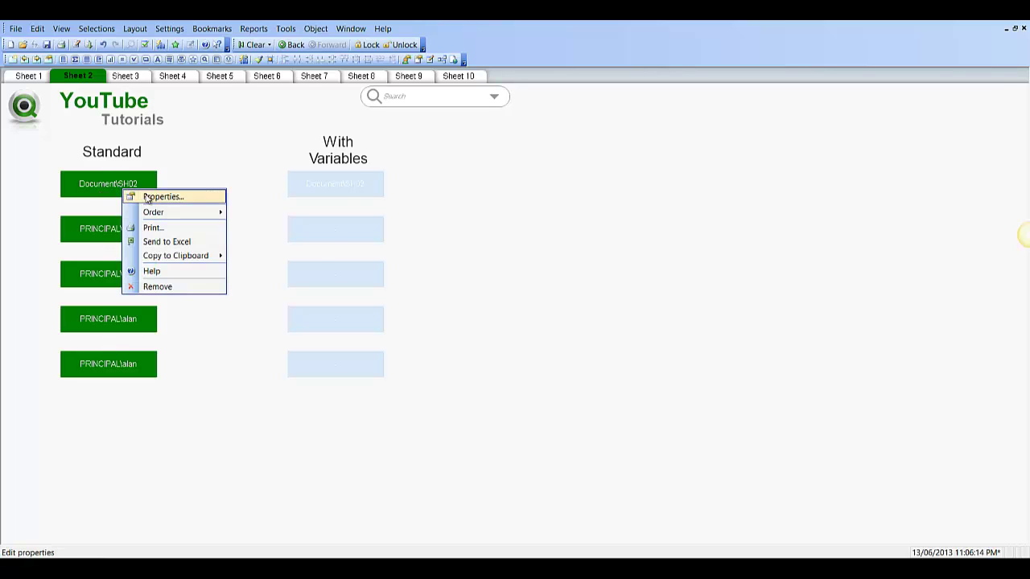
click(145, 195)
click(639, 281)
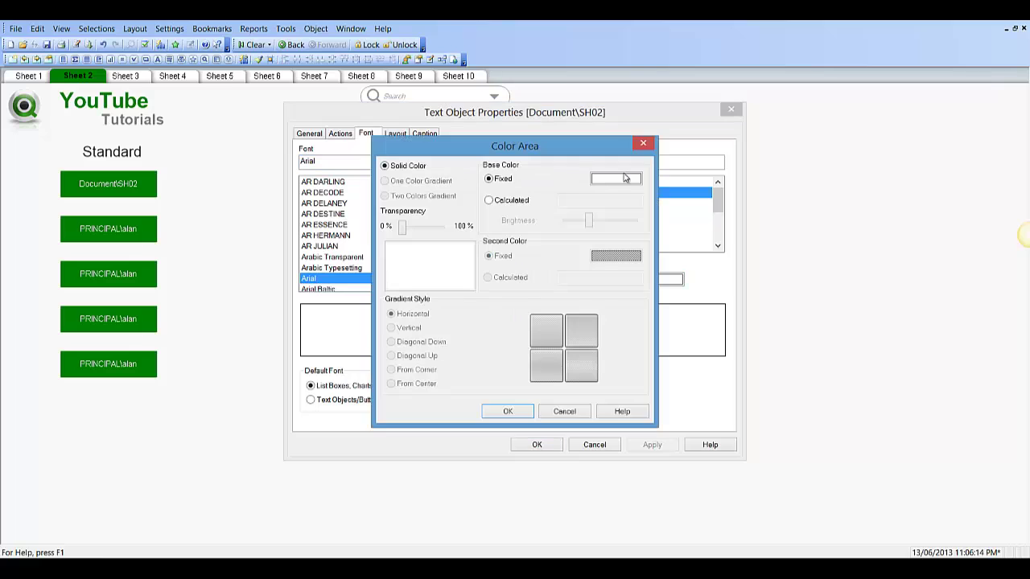
click(617, 183)
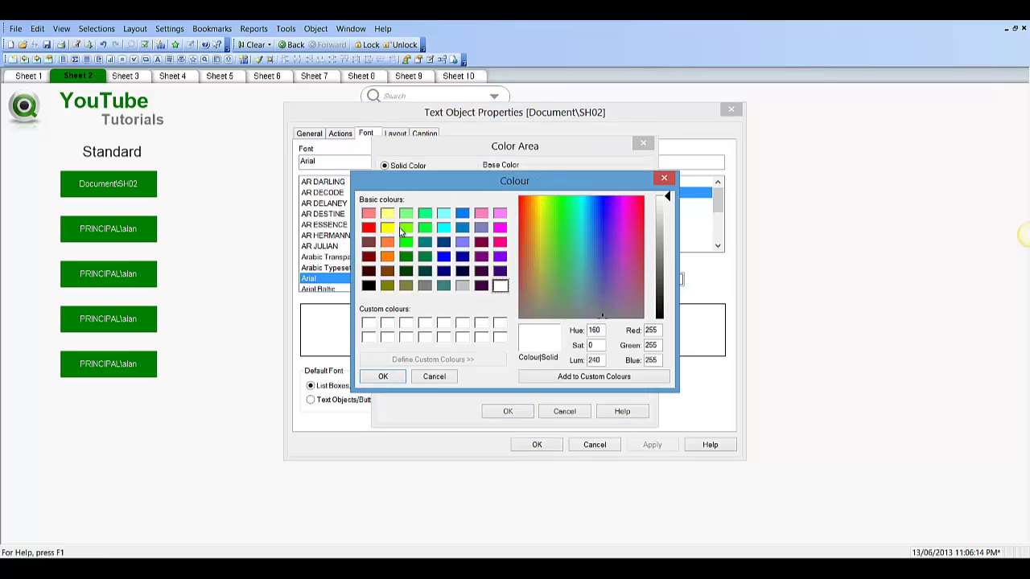
click(406, 241)
click(383, 377)
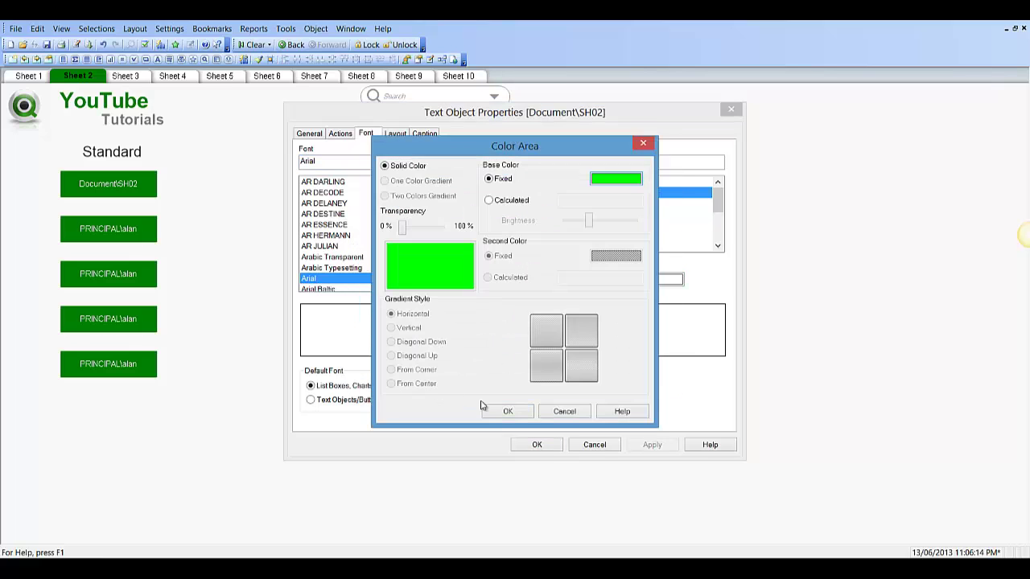
click(495, 411)
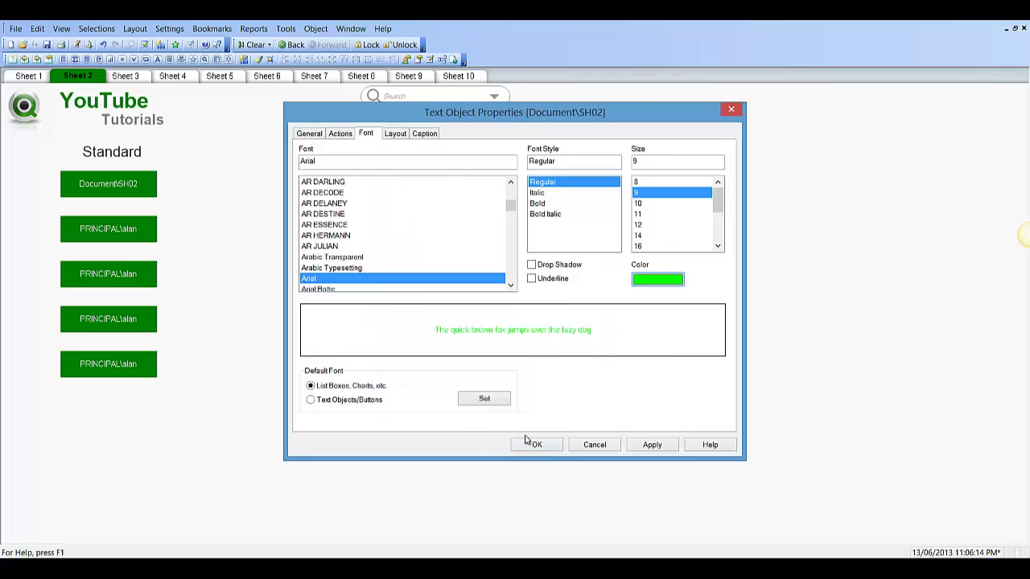
click(537, 448)
View the properties of the second text object under Standard and close them.
right_click(90, 229)
click(125, 235)
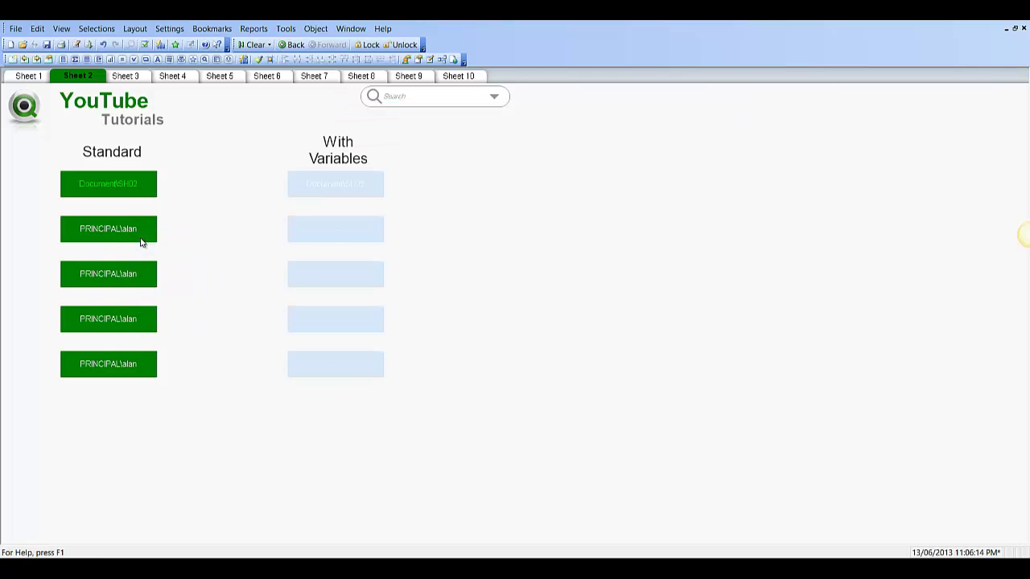
click(537, 448)
Examine the calculated font colour expression of the first text object under With Variables.
right_click(326, 193)
click(379, 197)
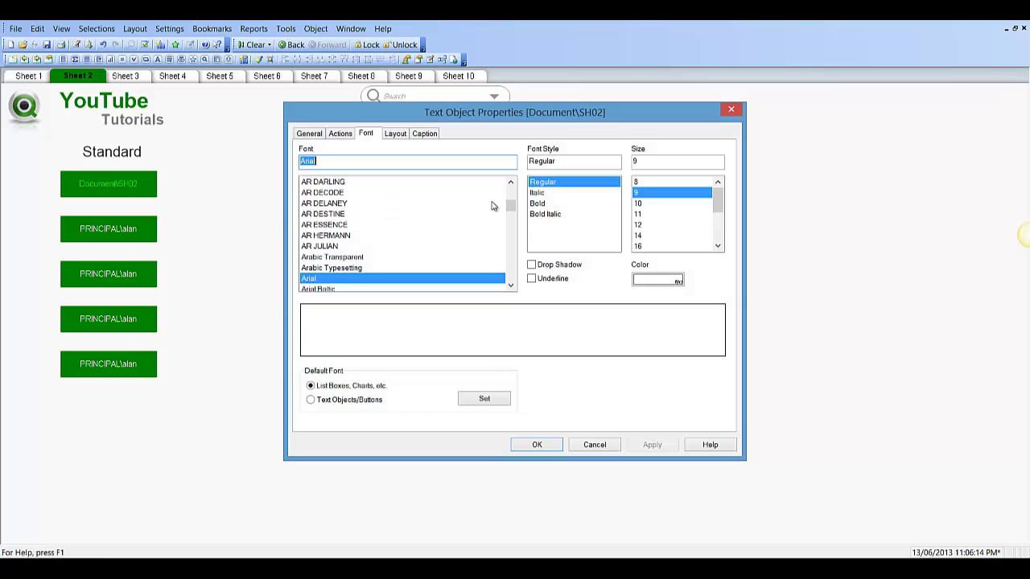
click(668, 281)
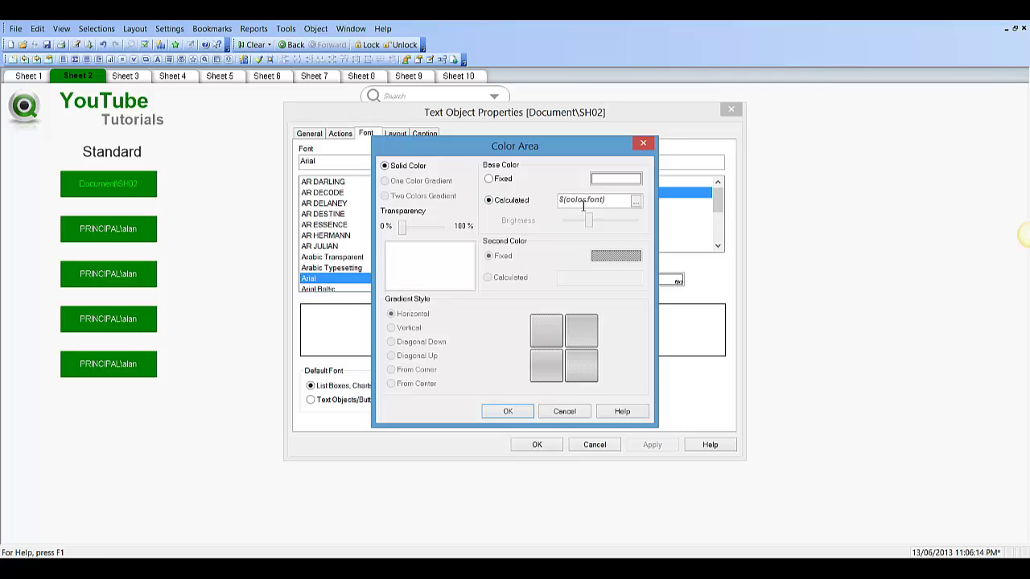
click(508, 413)
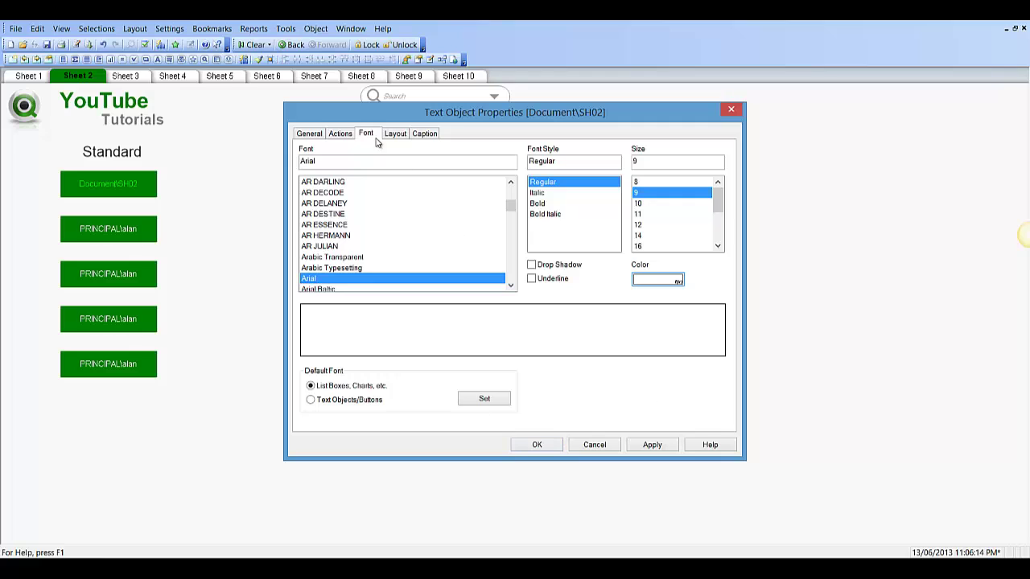
click(660, 280)
click(520, 413)
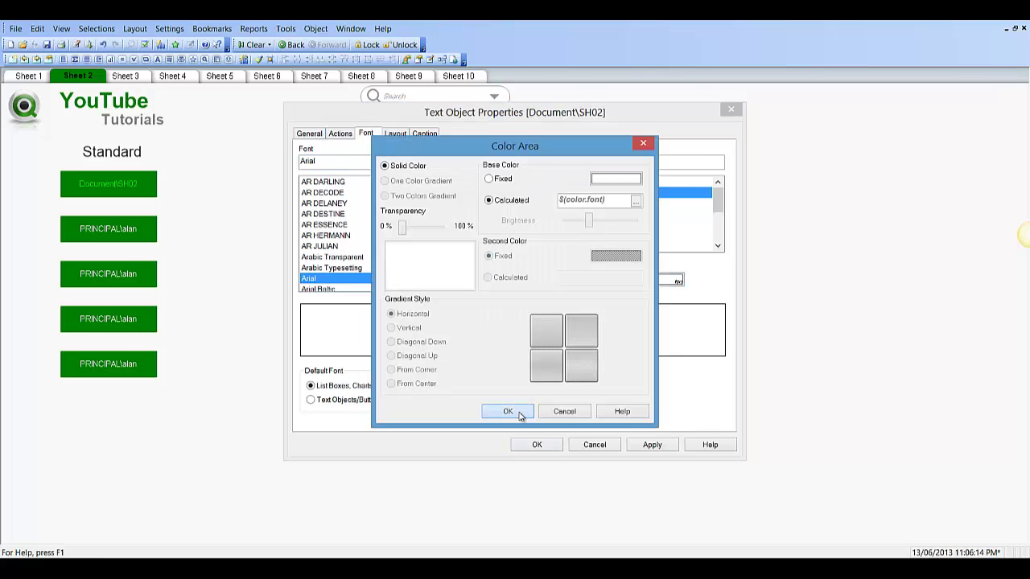
click(537, 445)
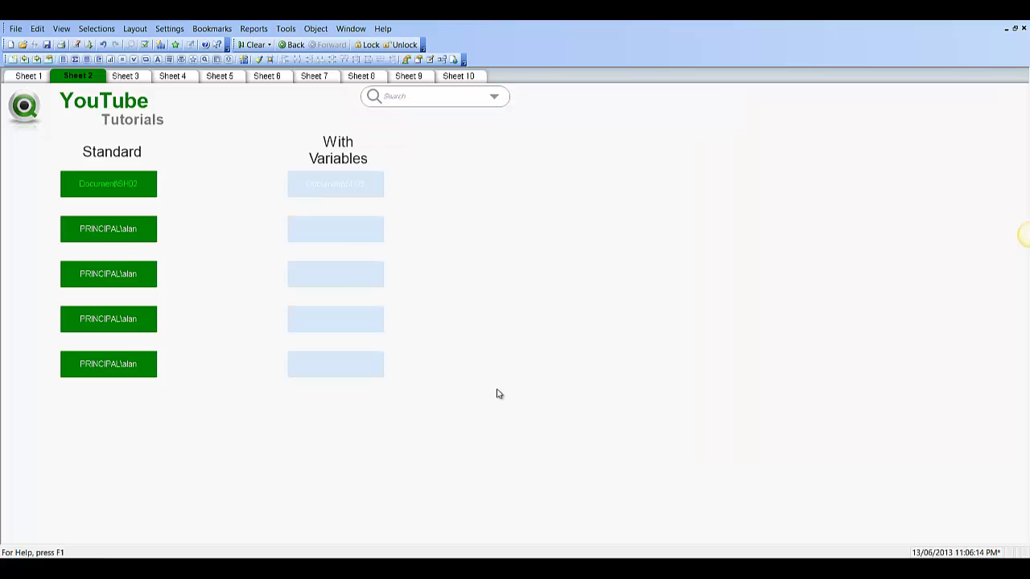
Examine the calculated background colour expression of the first text object under With Variables.
right_click(338, 187)
click(370, 192)
click(310, 134)
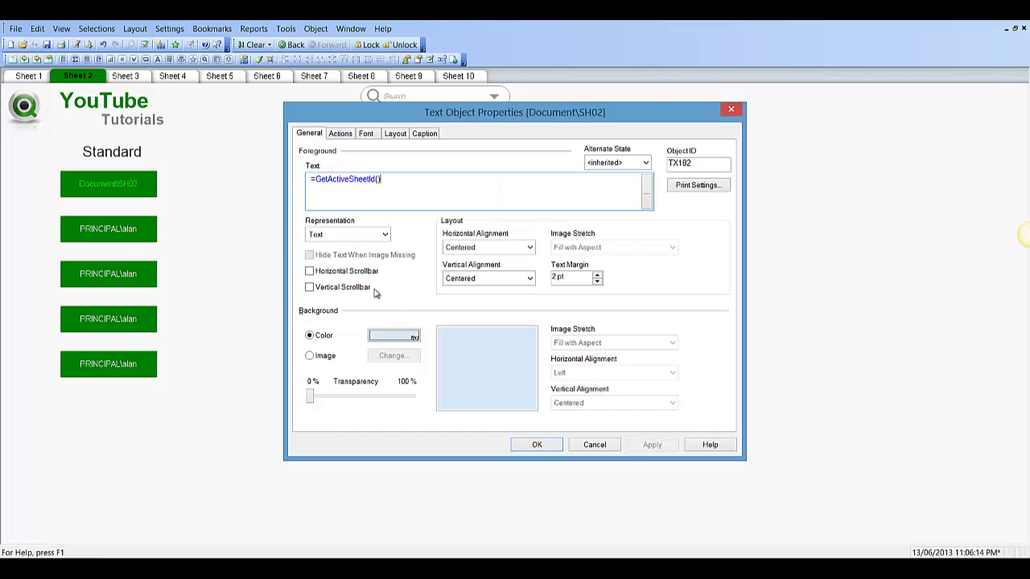
click(392, 338)
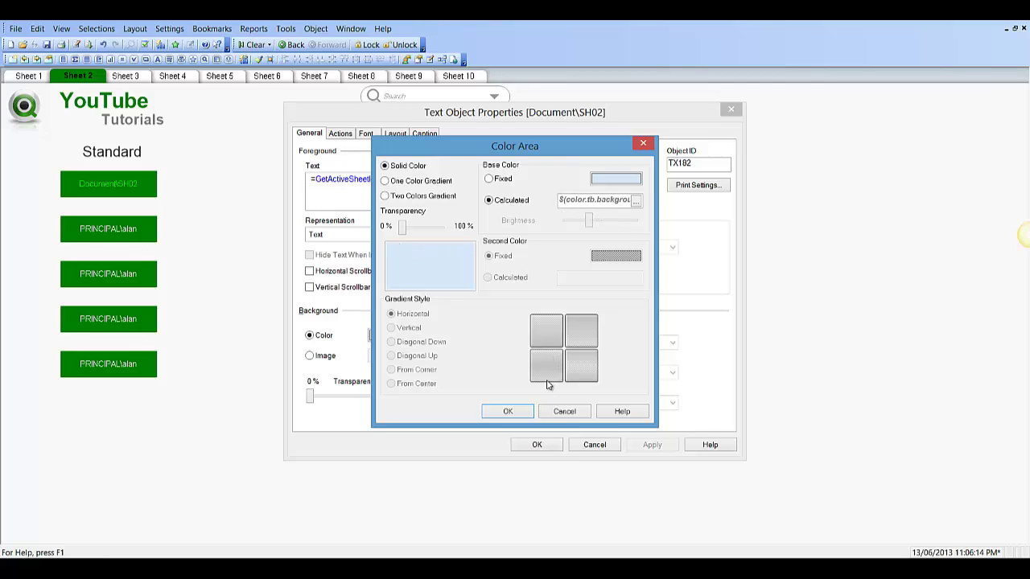
click(510, 412)
click(535, 445)
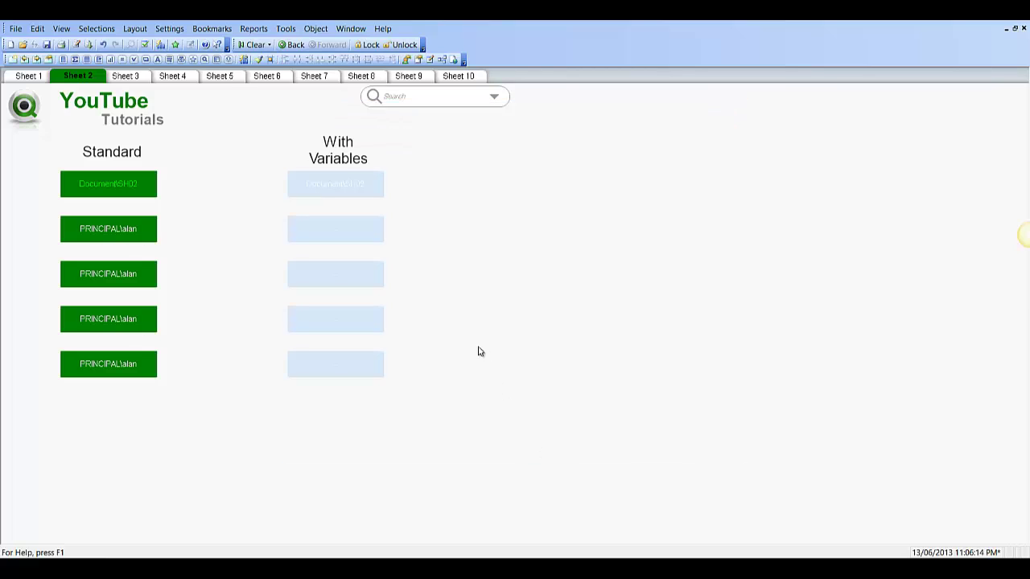
Add a new document variable named color.font.
key(ctrl+alt+v)
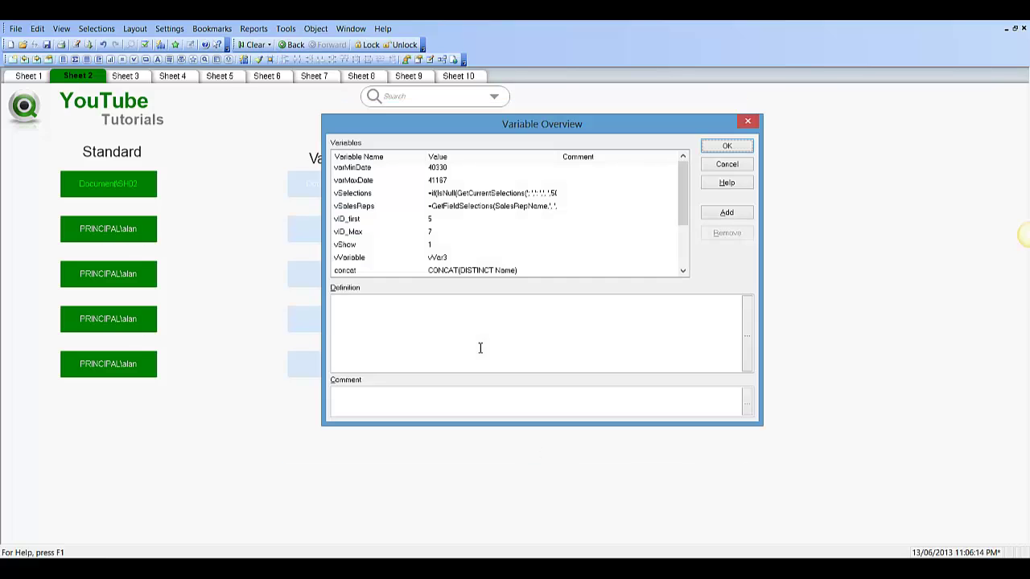
click(727, 213)
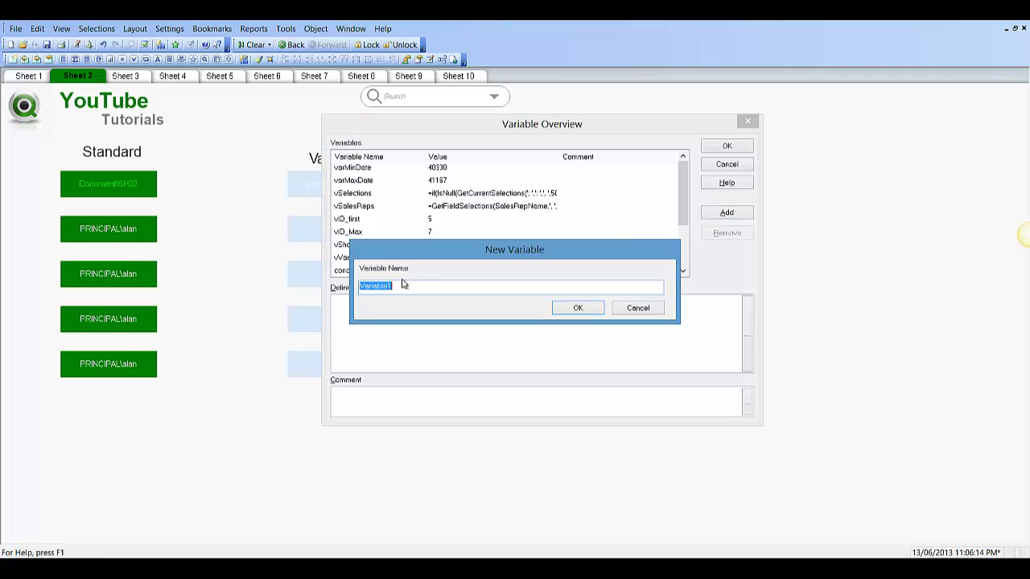
text(color.font)
click(574, 311)
Define the color.font variable as RGB(128,0,0) and apply it to the document.
click(686, 247)
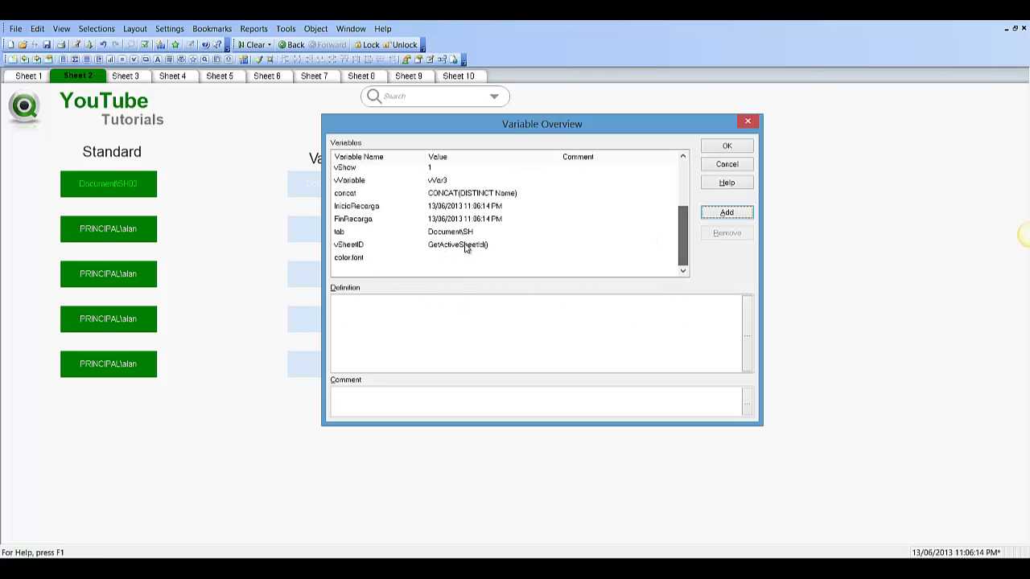
click(358, 259)
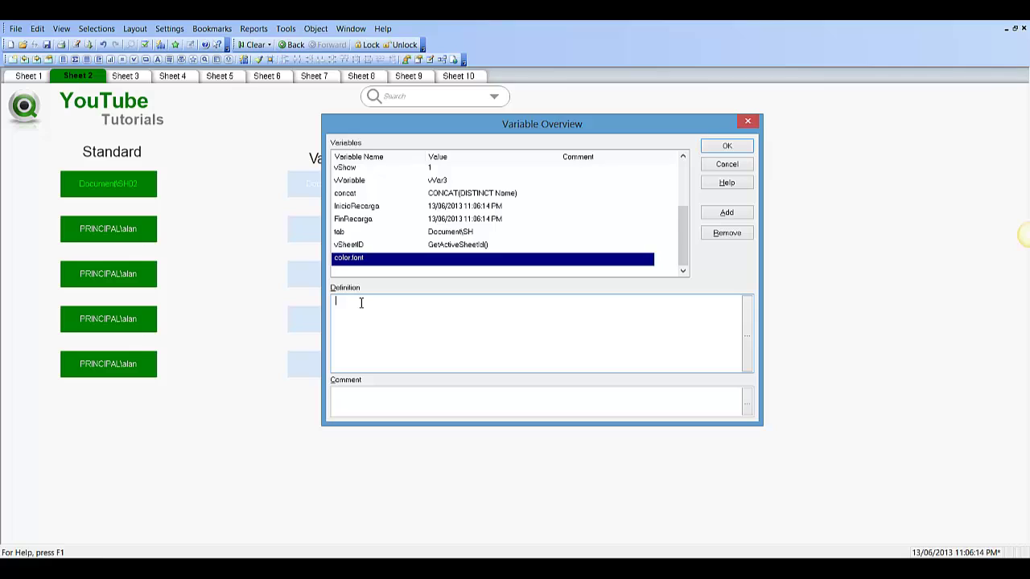
click(360, 302)
text(RGB(128,0,0)
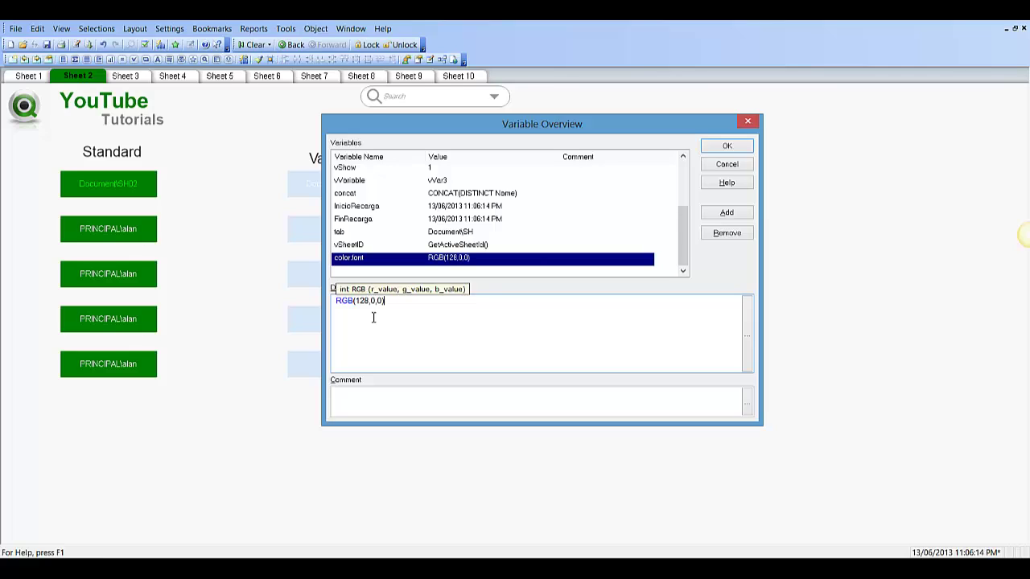
click(727, 146)
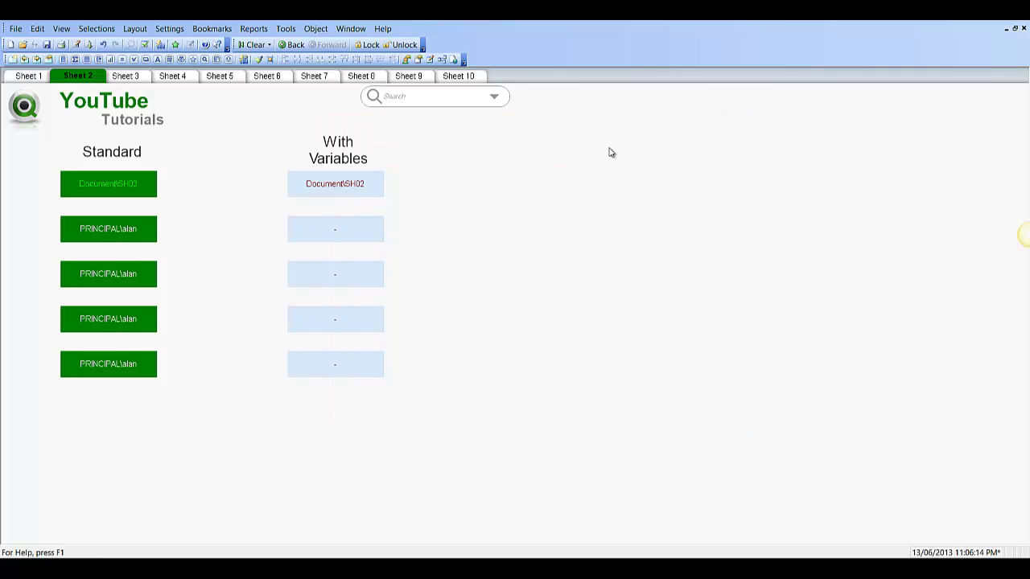
Review the general properties of the first text object under With Variables and close them.
right_click(342, 186)
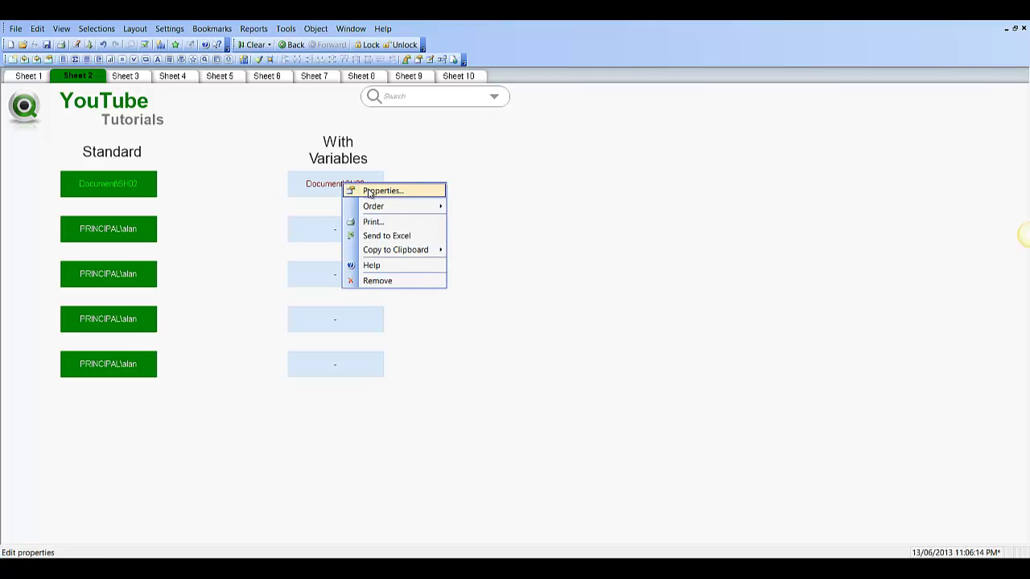
click(419, 174)
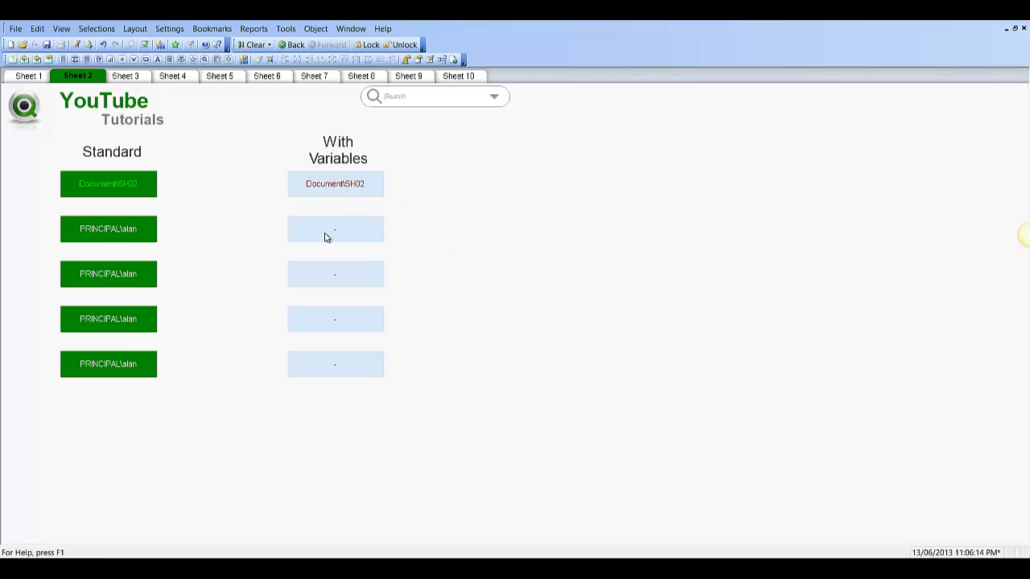
right_click(352, 185)
click(401, 188)
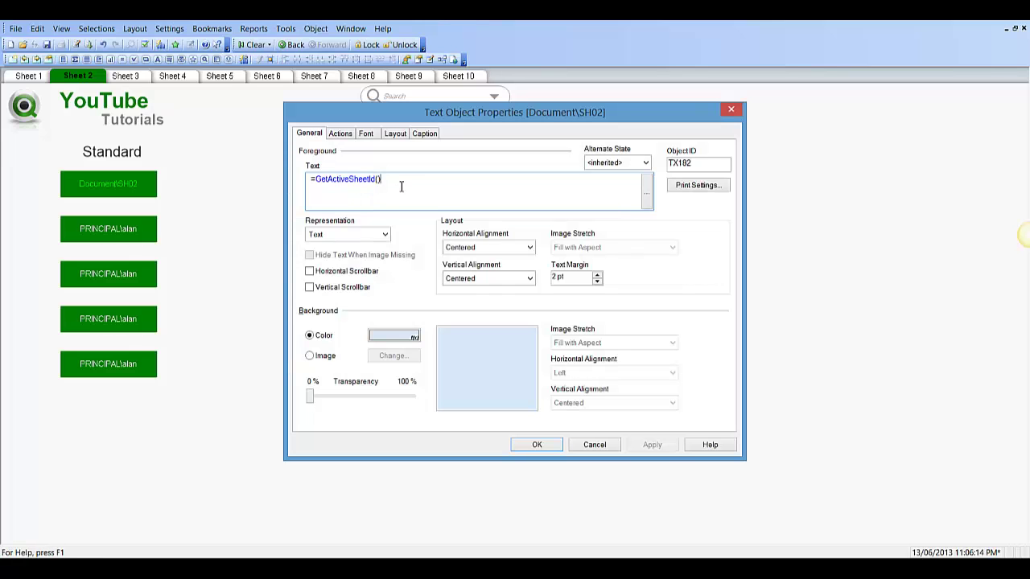
click(540, 447)
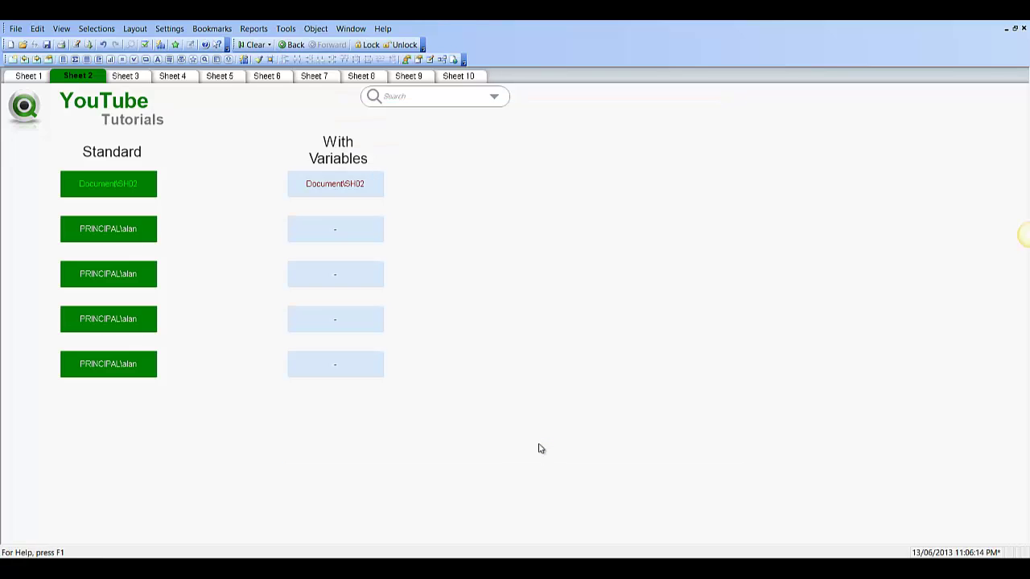
Add a new document variable named color.tb.background.
key(ctrl+alt+v)
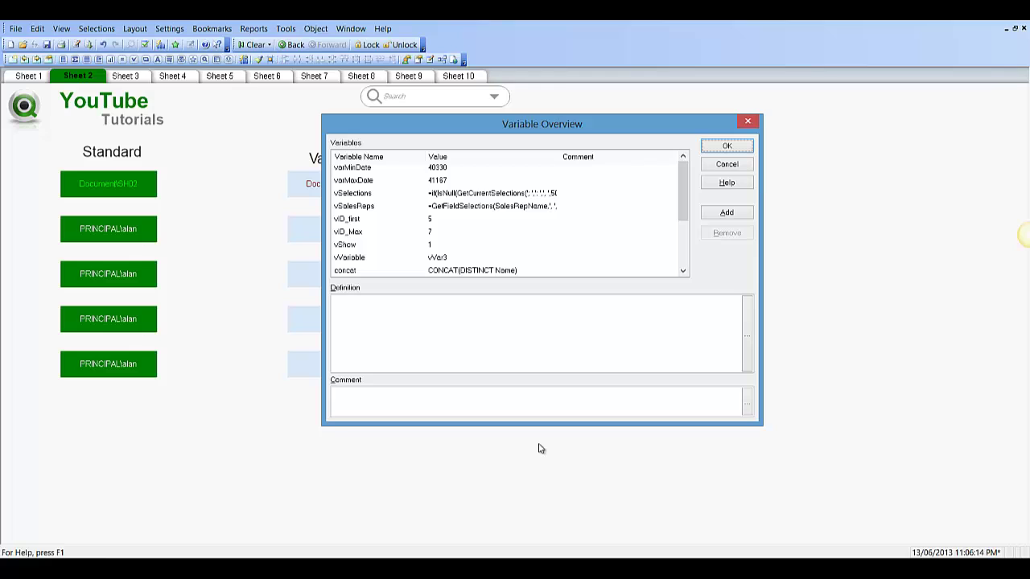
drag(683, 211, 680, 277)
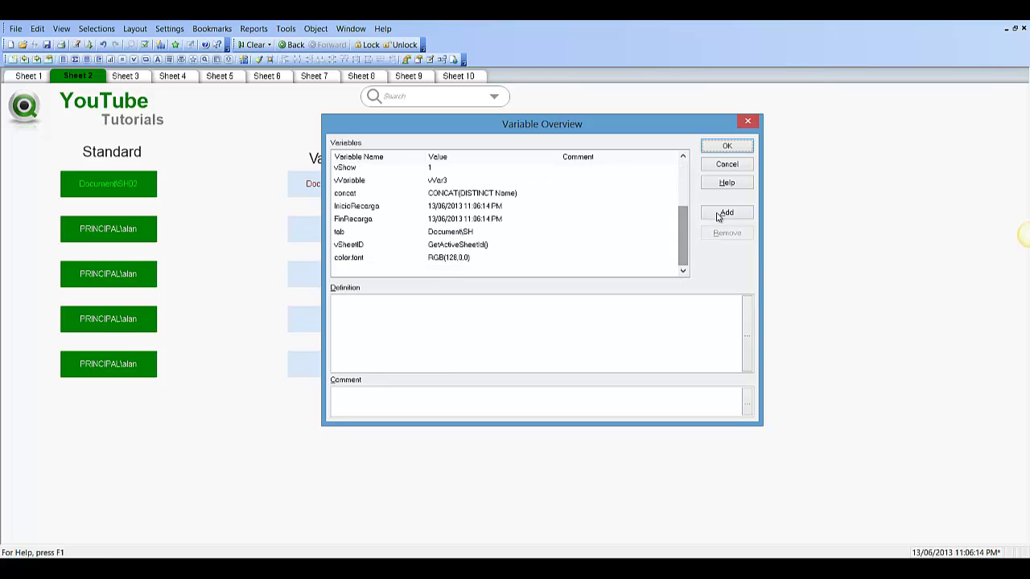
click(724, 213)
text(c)
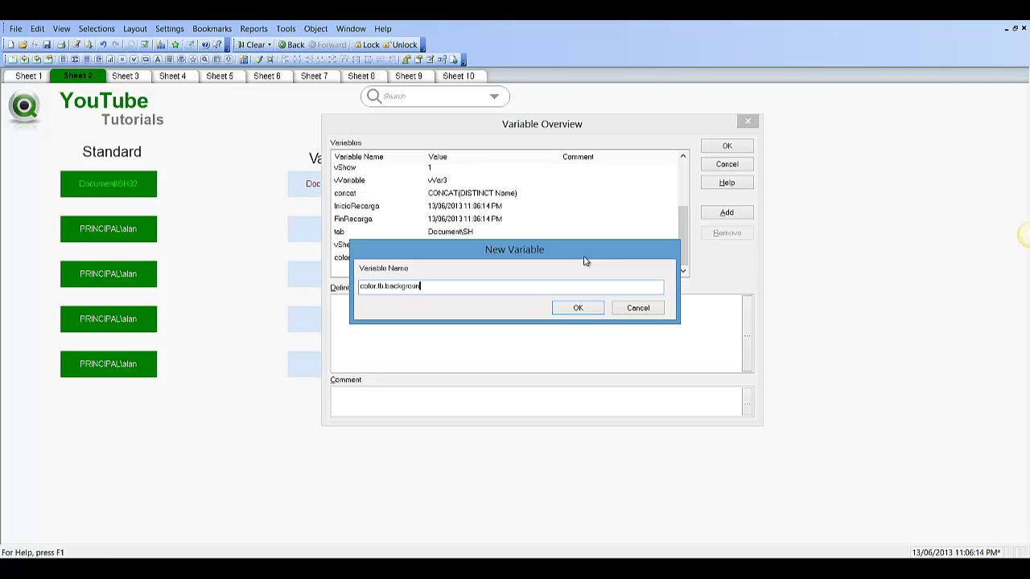
text(olor.tb.background)
click(577, 310)
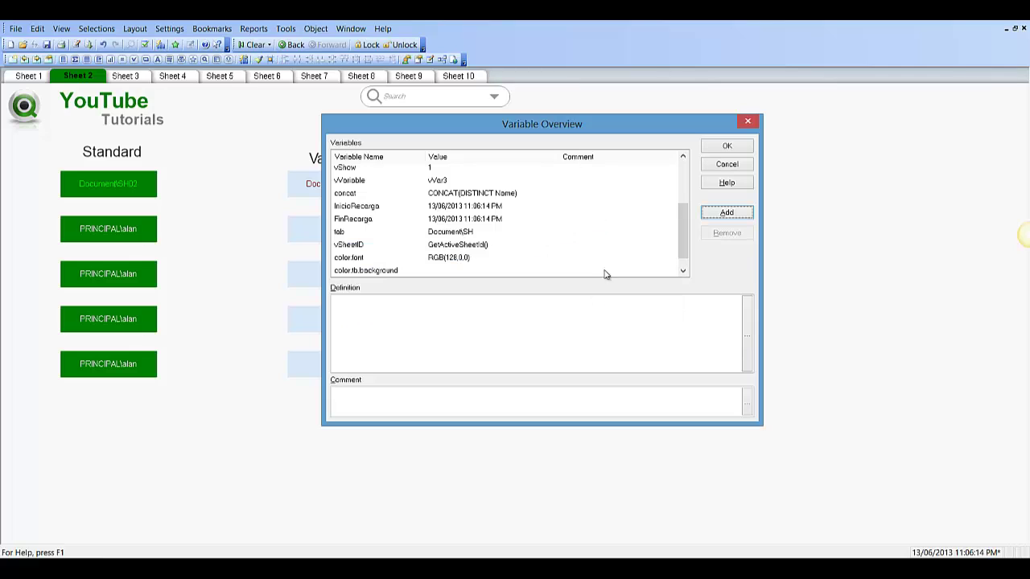
Define the color.tb.background variable as rgb(255,0,0) and apply it to the document.
scroll(688, 233, down, 1)
click(403, 257)
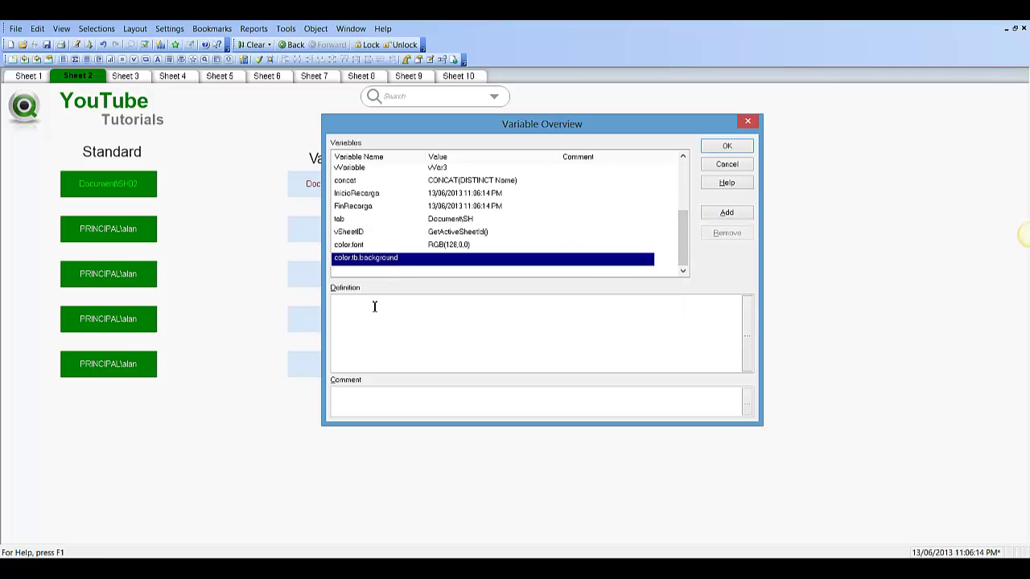
click(380, 317)
text(rgb()
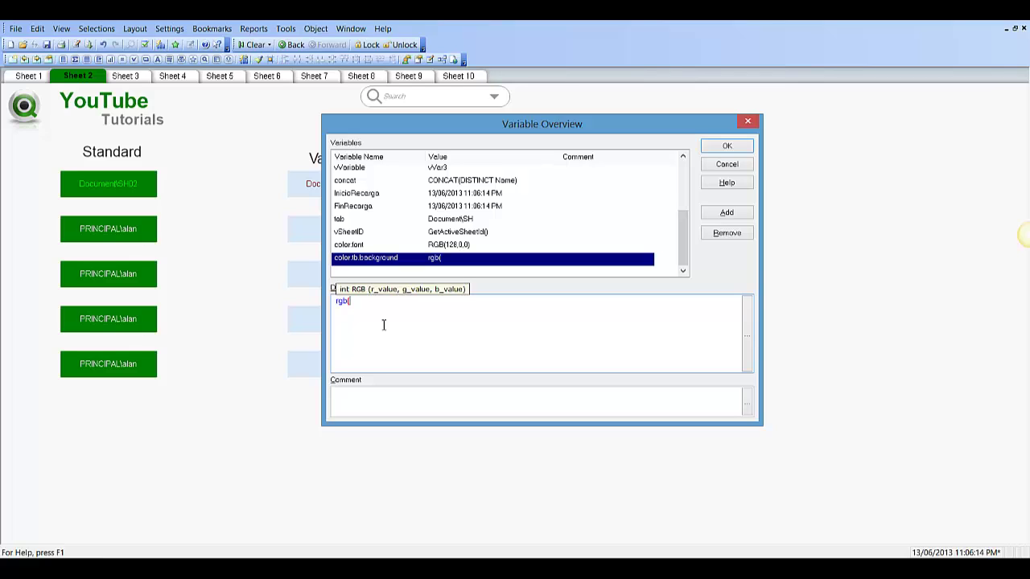
text(255,0,0)
click(716, 148)
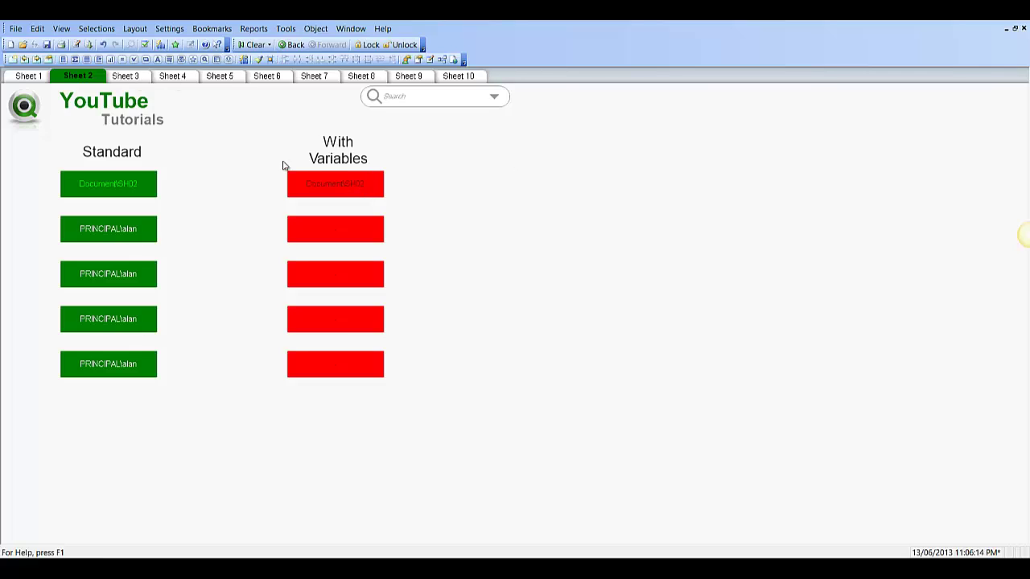
Compare the text expressions of the second text objects under With Variables and Standard.
right_click(334, 233)
click(361, 236)
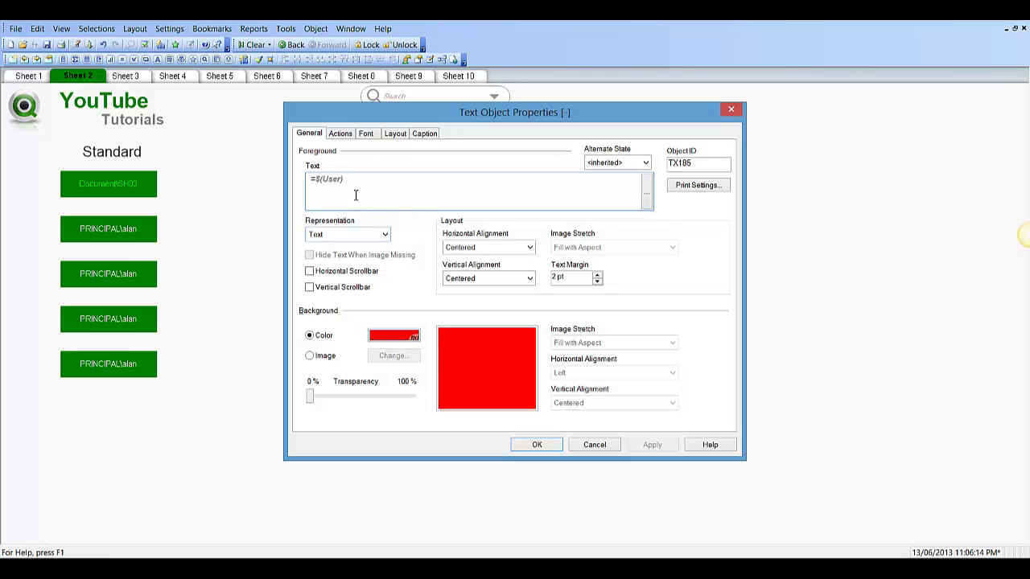
click(535, 444)
right_click(105, 230)
click(141, 240)
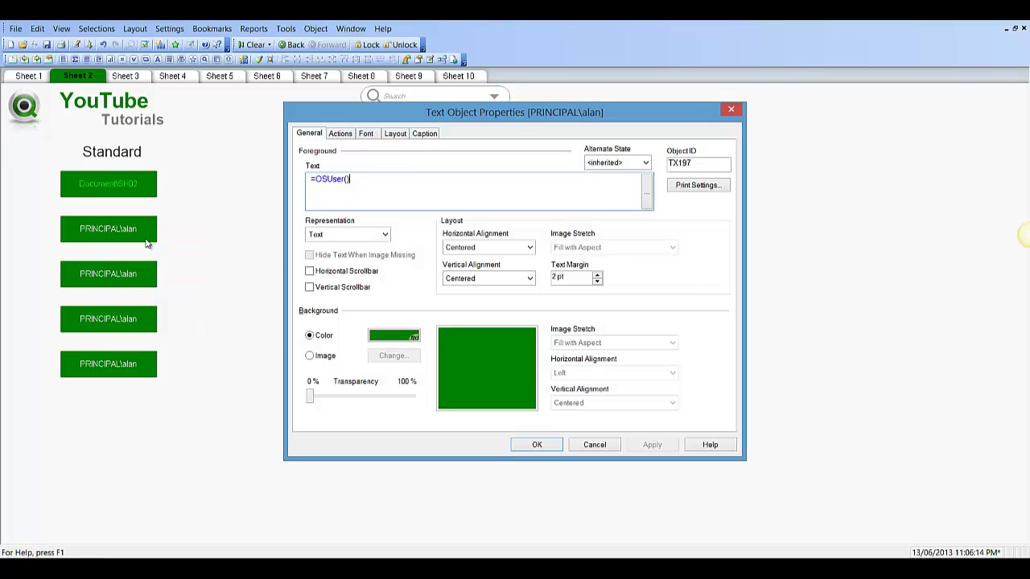
click(526, 447)
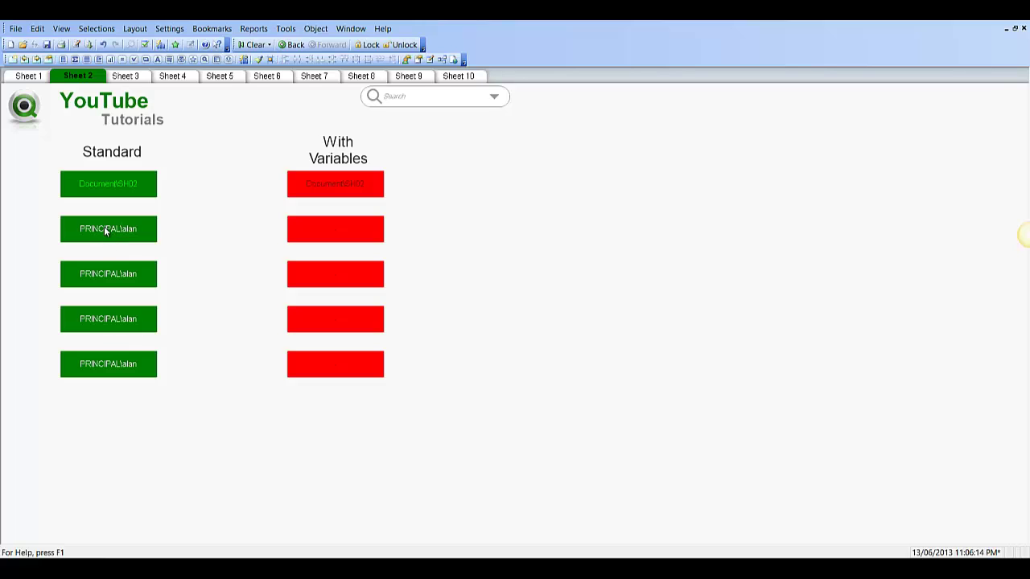
Change the second Standard text object's expression to =SUBFIELD(OSUser(),'\',2) and apply it.
right_click(104, 226)
click(140, 233)
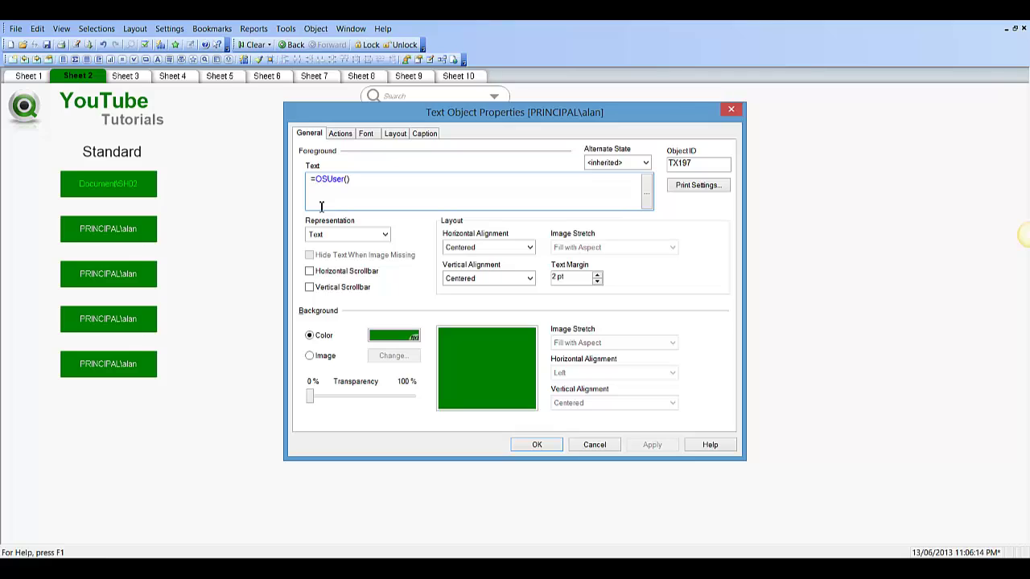
text(SUBFIEL)
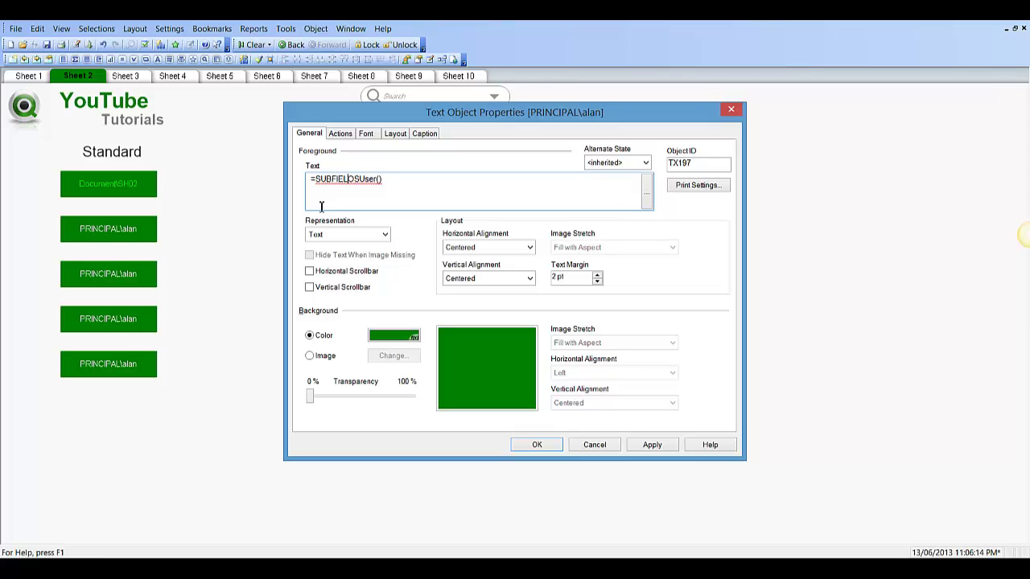
text(D()
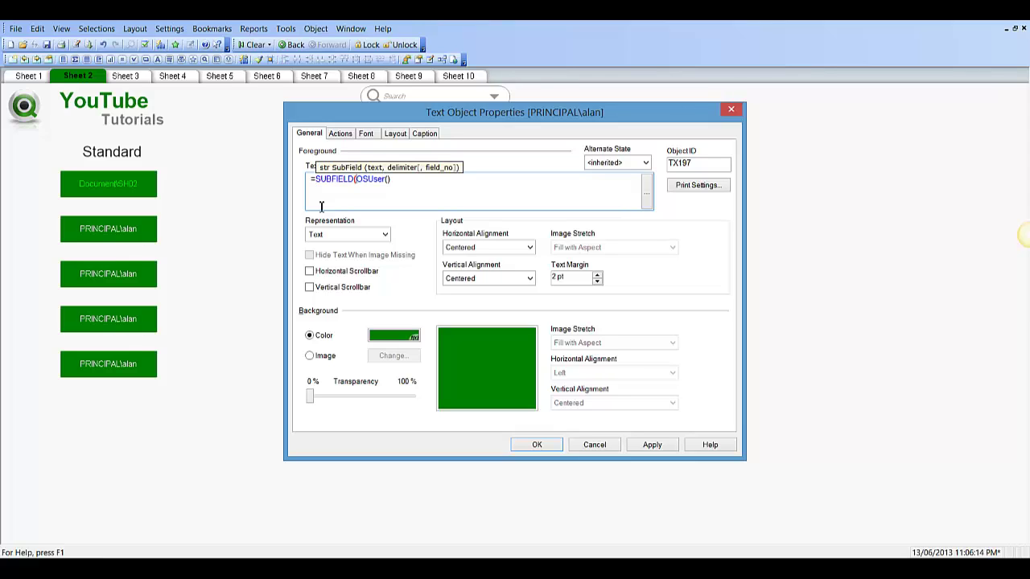
click(401, 179)
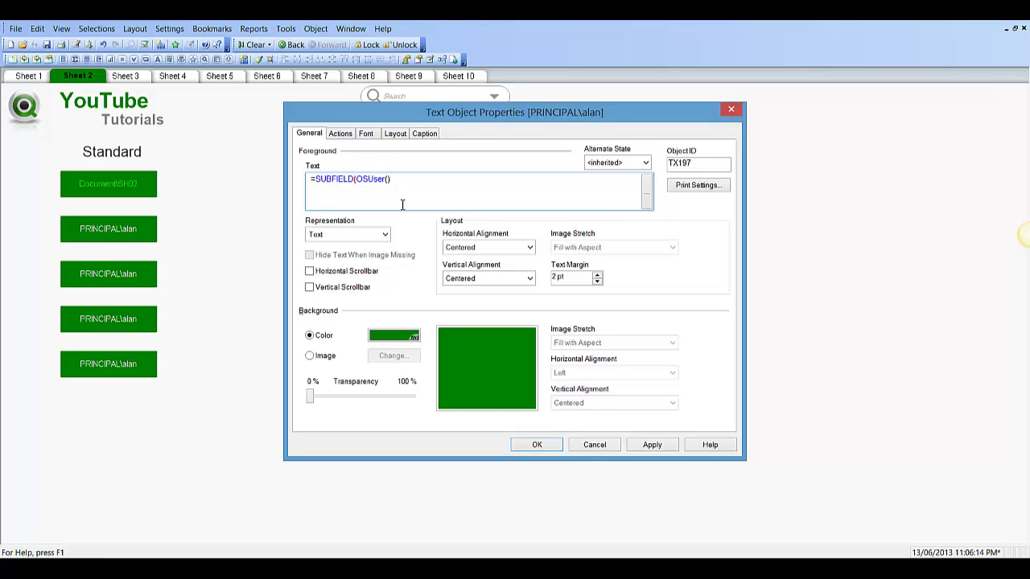
text(,')
text(')
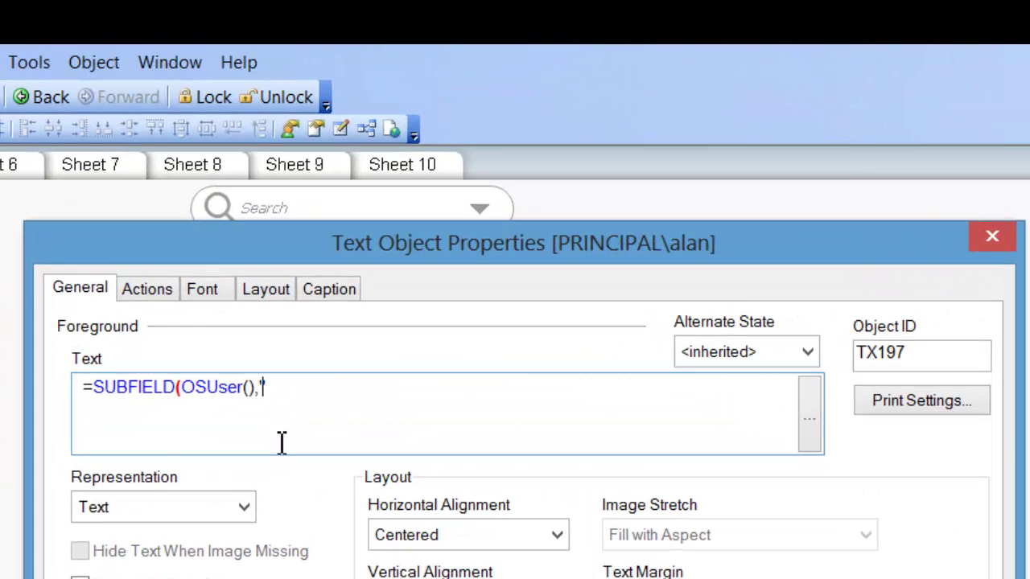
text(\)
text(,2))
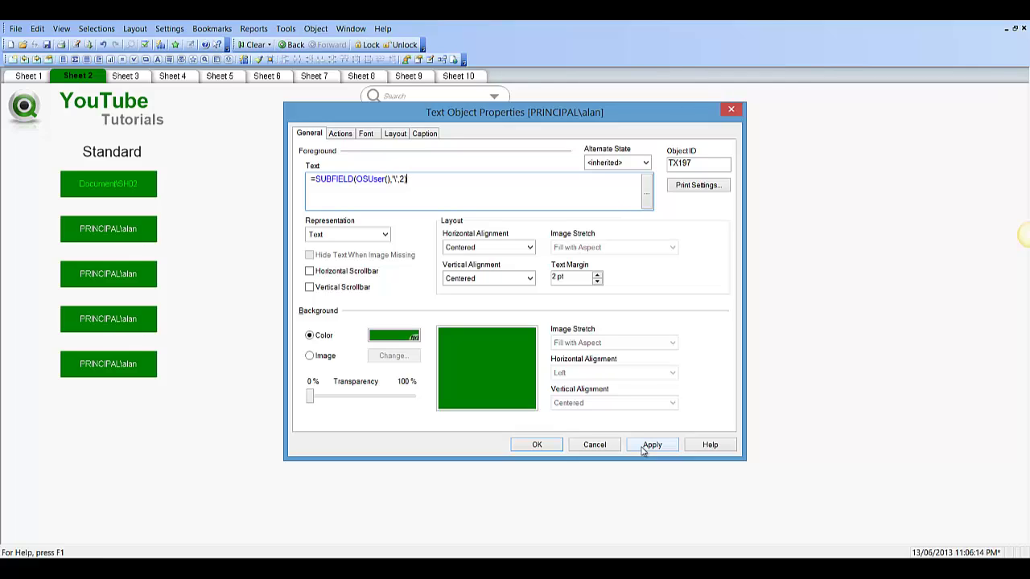
click(650, 447)
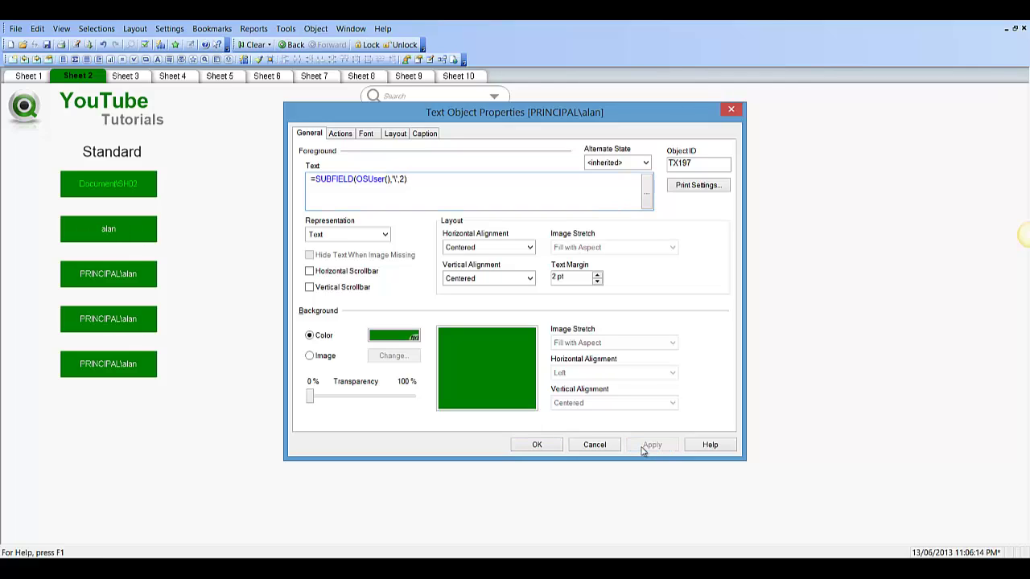
Wrap the second Standard text object's SUBFIELD expression in the UPPER function and apply it.
click(319, 181)
text(UPPER)
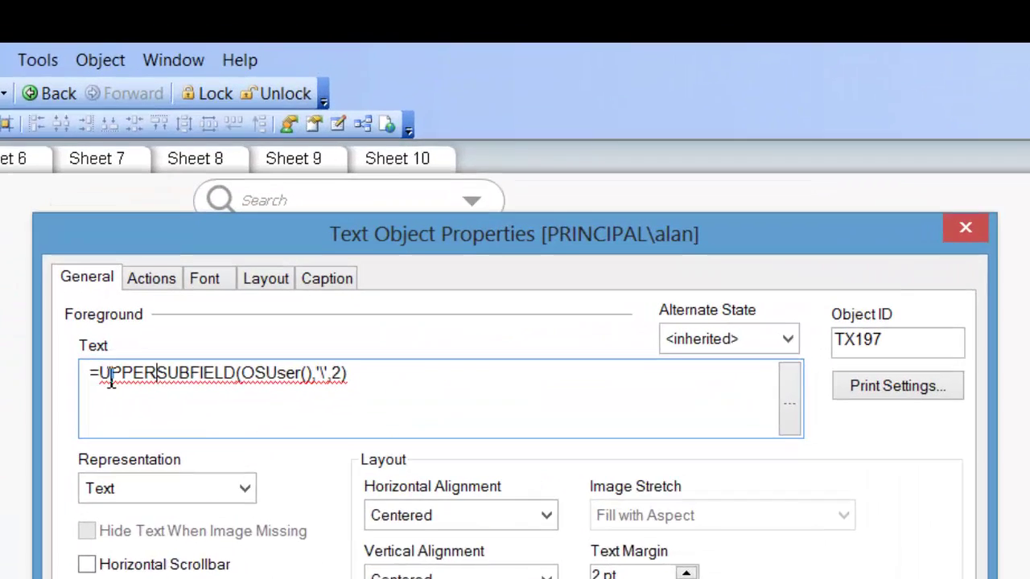
text(()
click(362, 382)
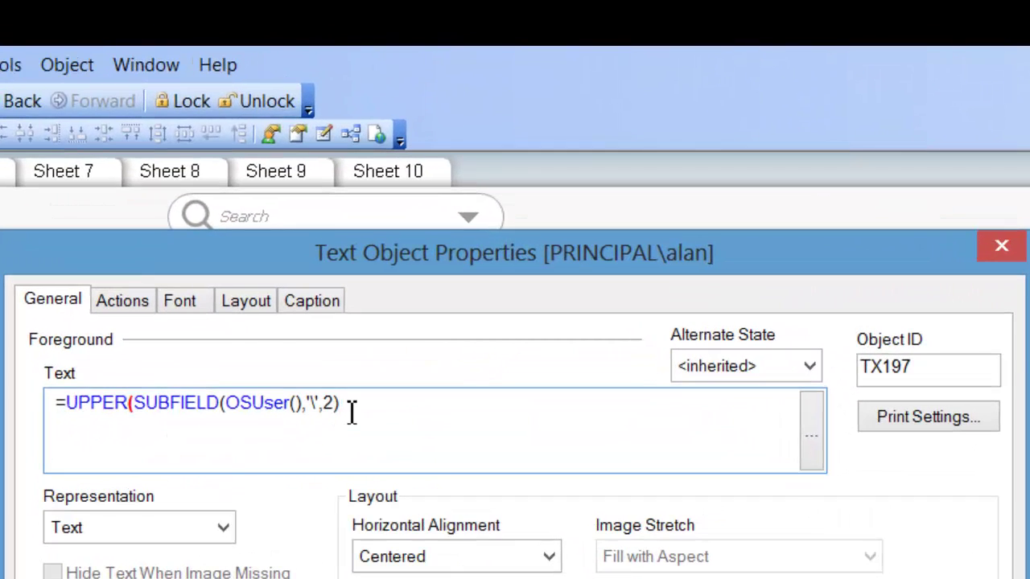
text())
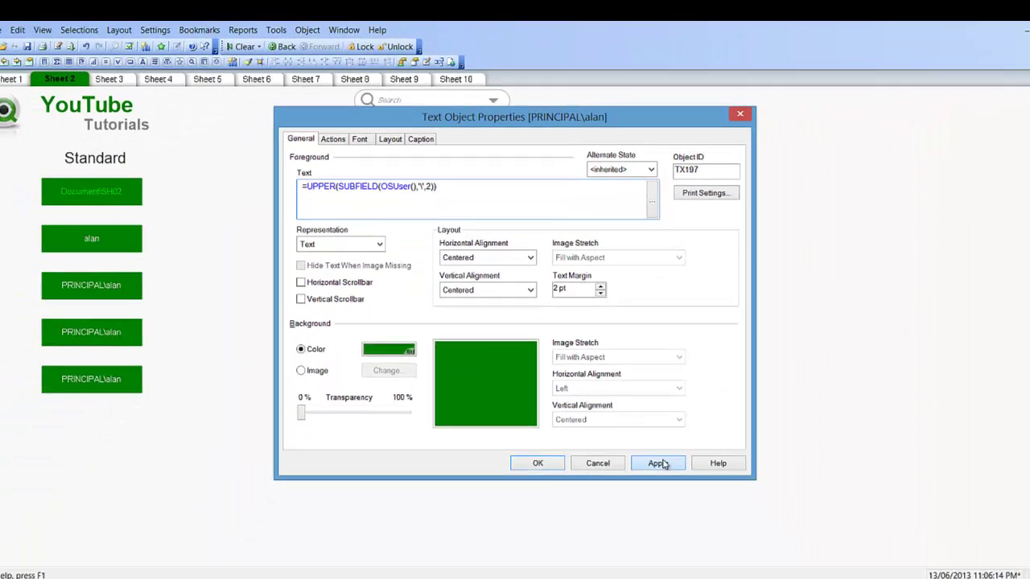
click(659, 463)
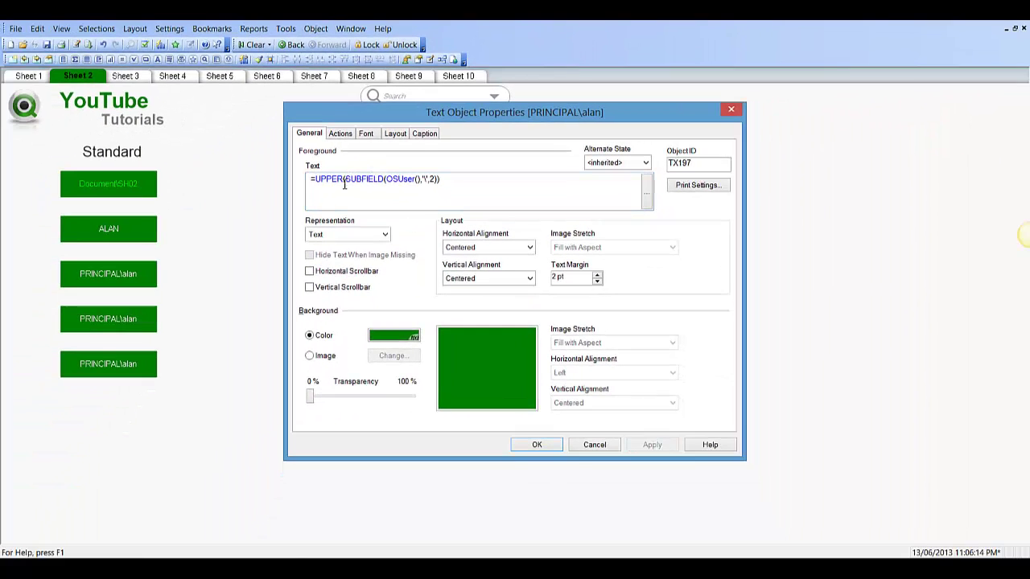
Replace UPPER with CAPITALIZE in the second Standard text object's expression and accept the properties.
drag(344, 182, 319, 183)
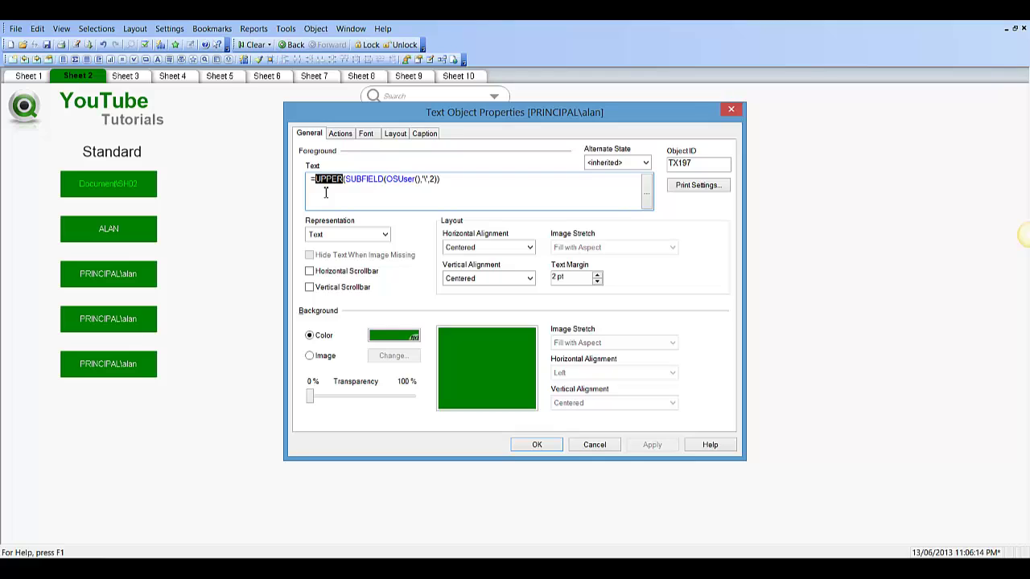
text(CAPITALI)
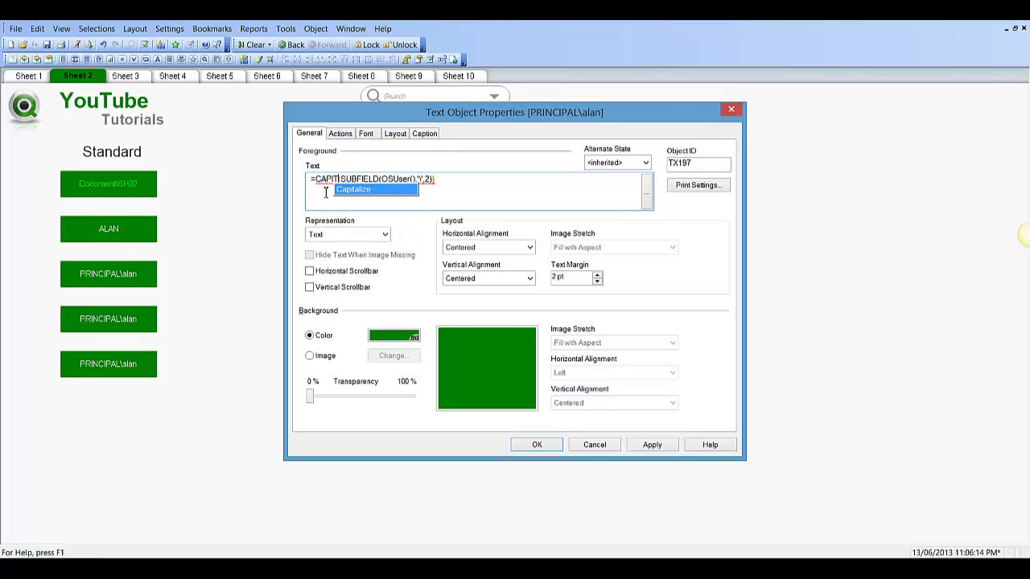
text(ZE()
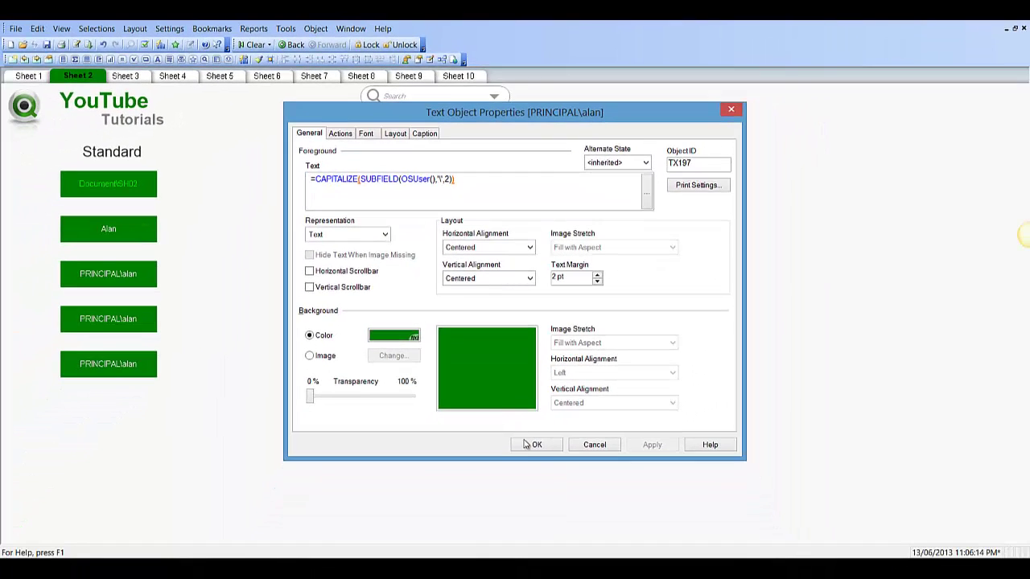
click(536, 447)
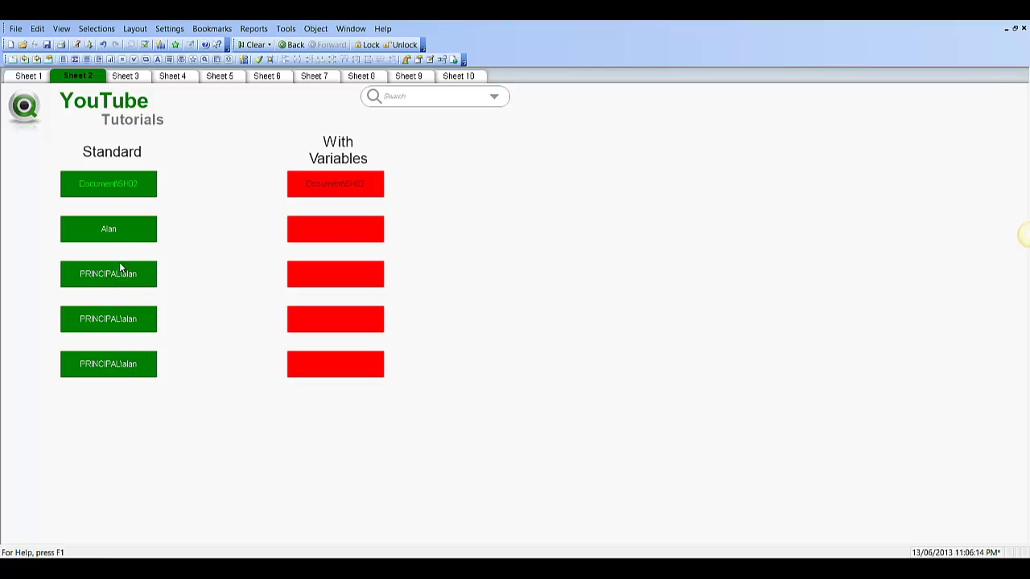
Copy the expression CAPITALIZE(SUBFIELD(OSUser(),'\',2)) from the second Standard text object, leaving out the equals sign.
right_click(116, 228)
click(137, 236)
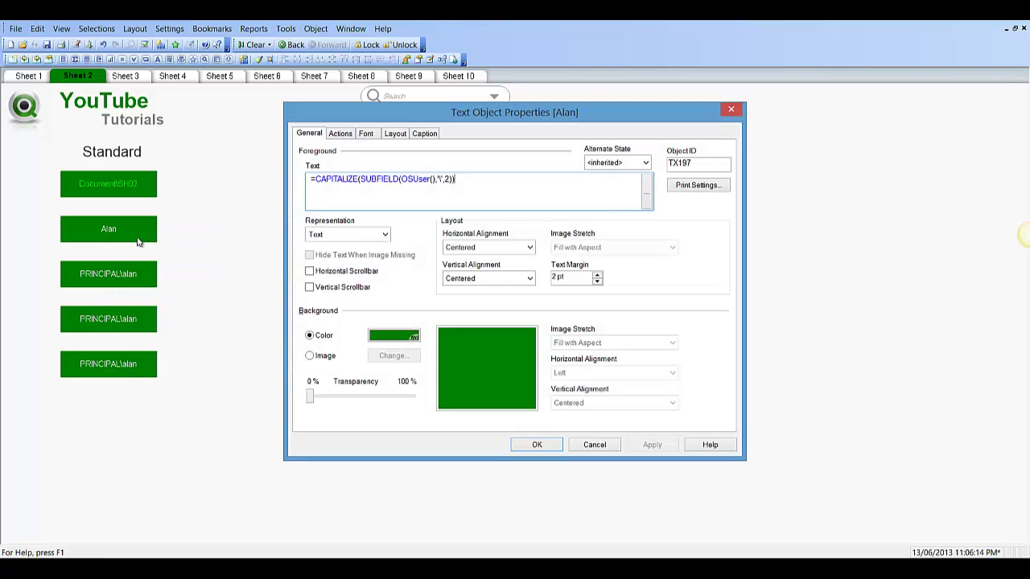
drag(469, 178, 318, 182)
key(ctrl+c)
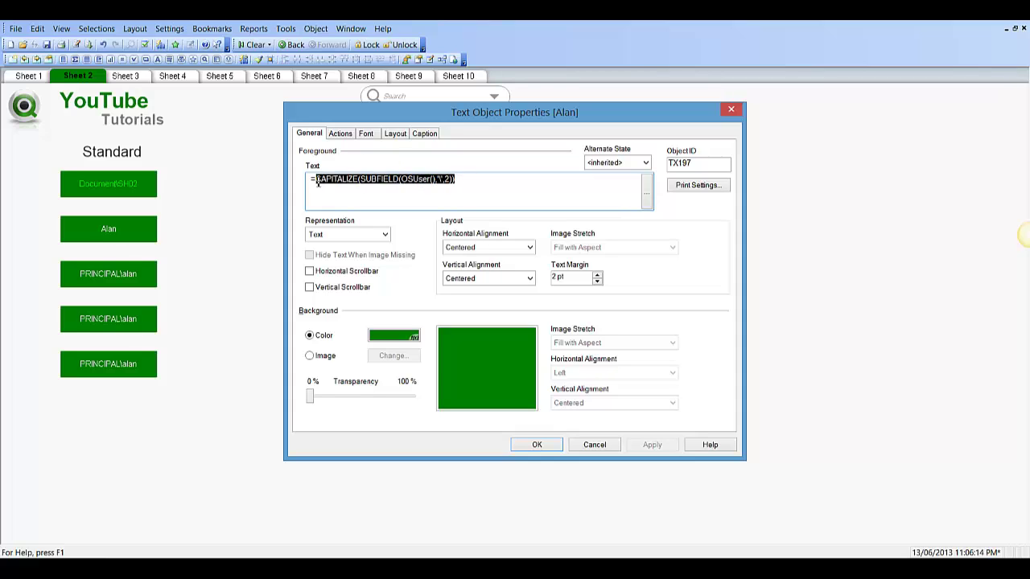
click(531, 447)
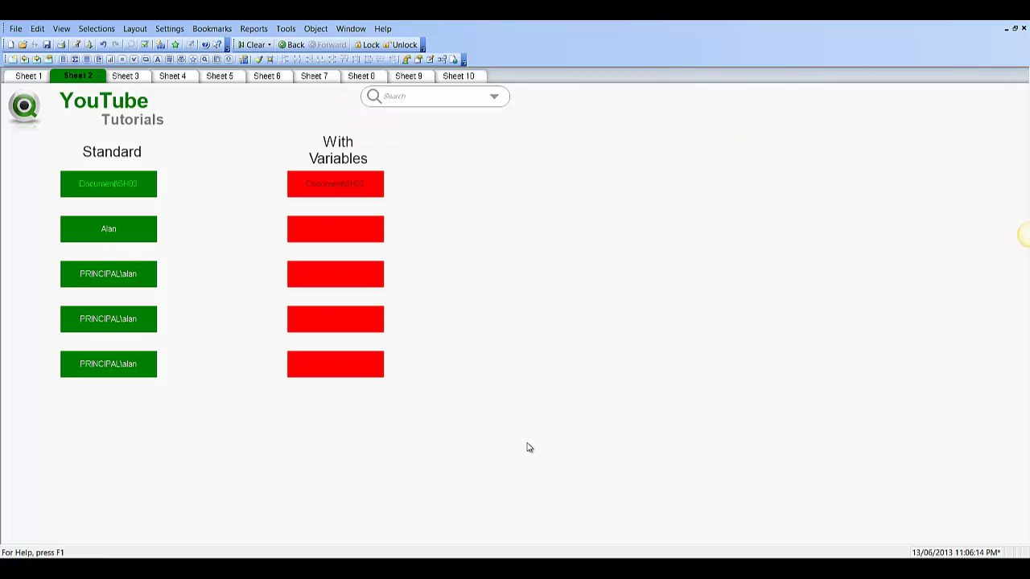
Review the text expression of the second text object under With Variables and close its properties.
right_click(339, 232)
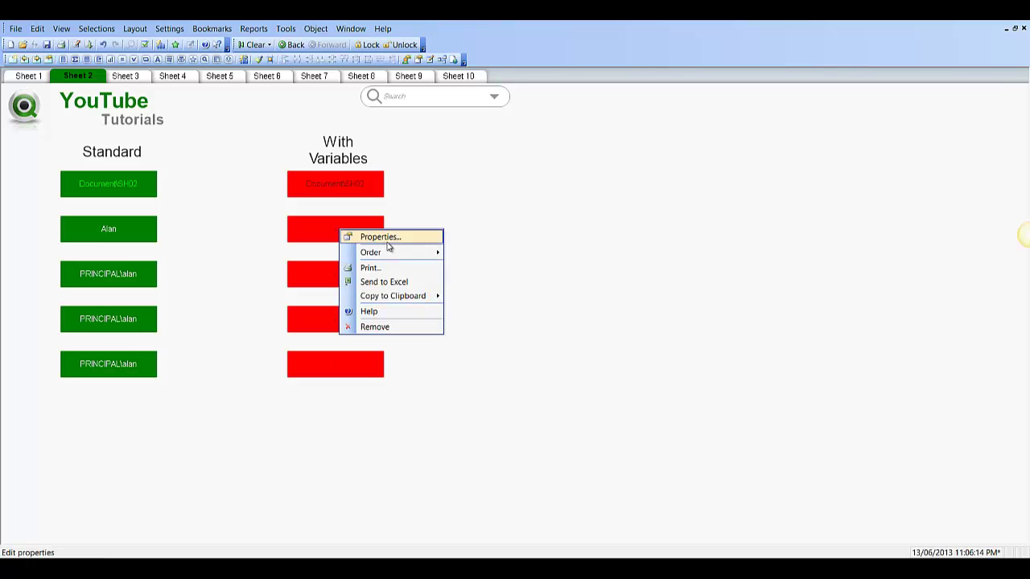
click(387, 235)
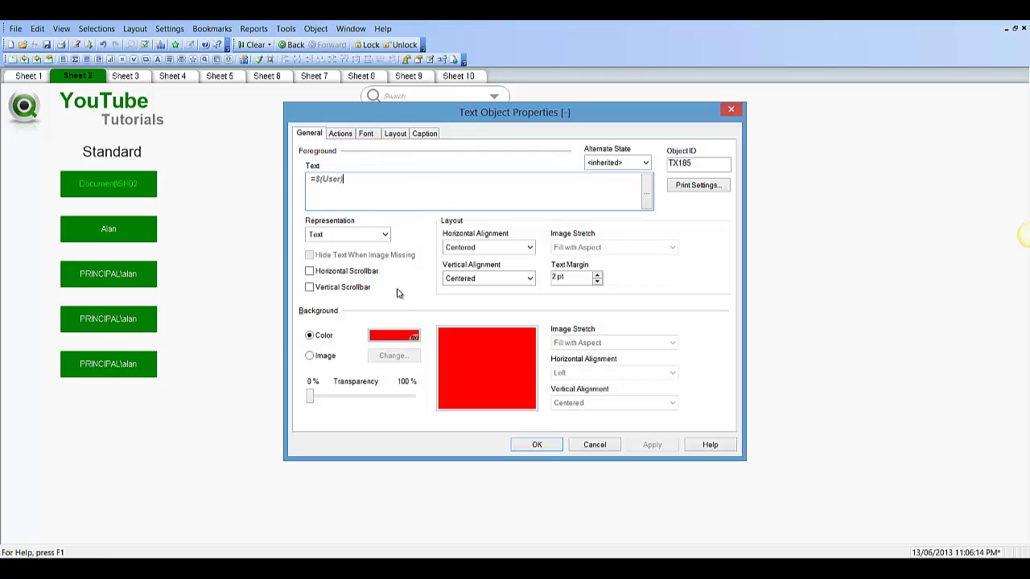
click(534, 444)
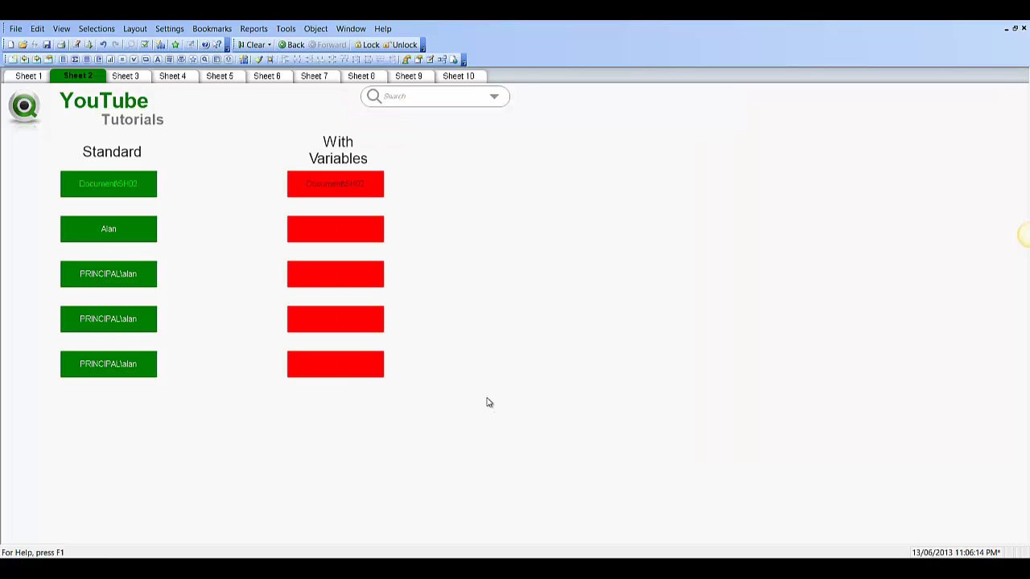
Add a new document variable named User and select it in the variable overview.
key(ctrl+alt+v)
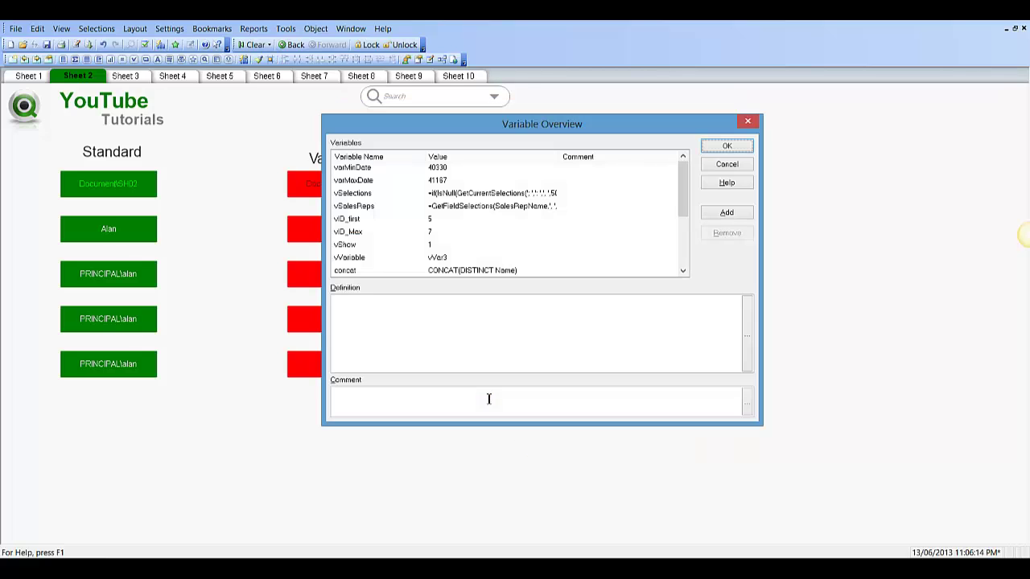
click(729, 214)
text(Us)
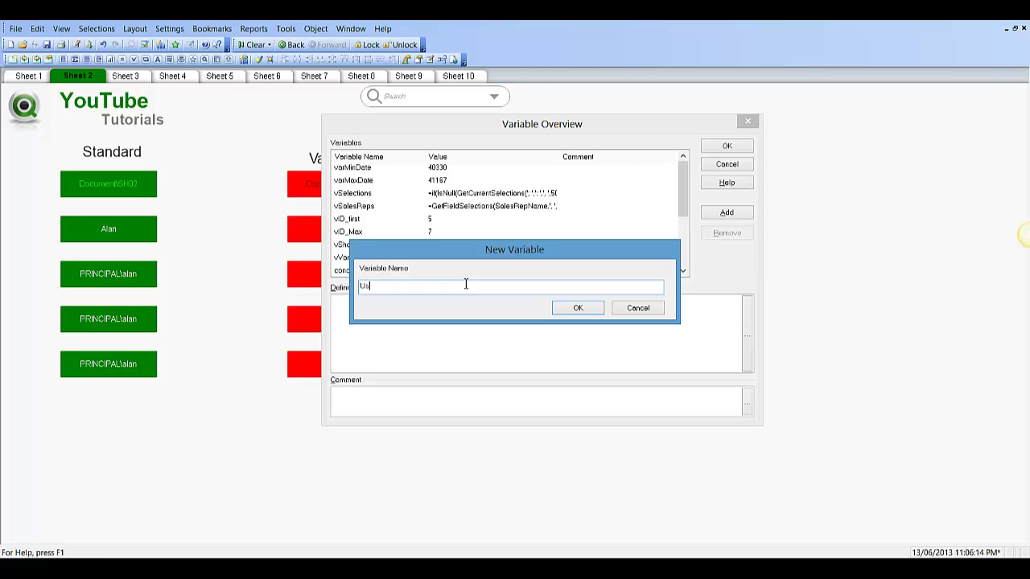
text(er)
click(576, 310)
drag(687, 206, 657, 278)
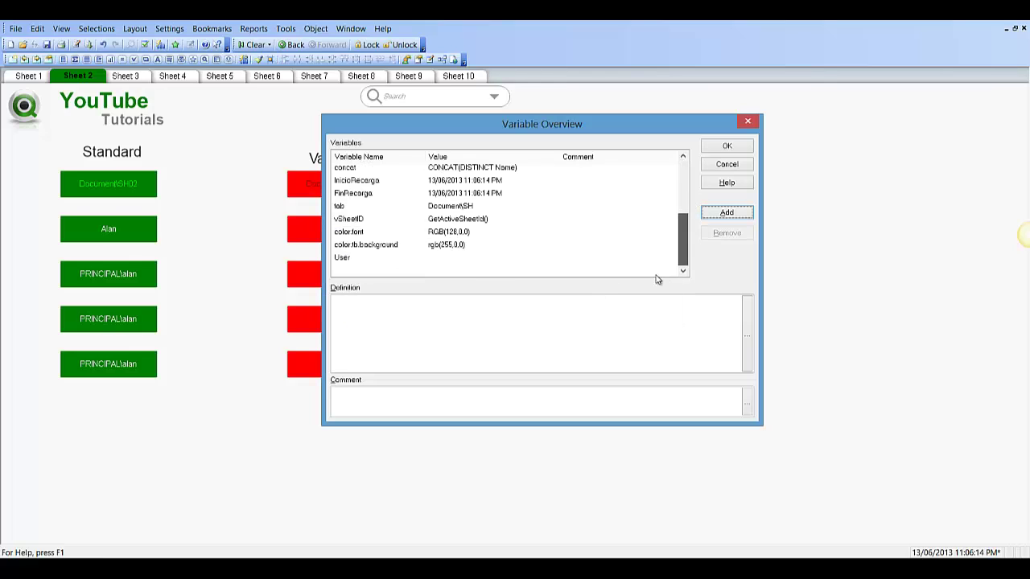
click(368, 261)
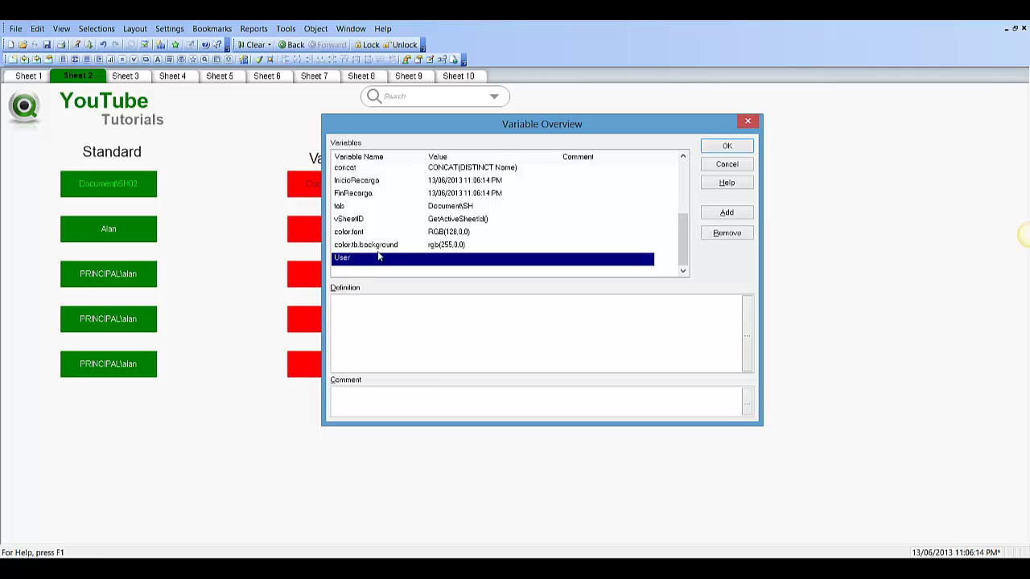
Define the User variable as CAPITALIZE(SUBFIELD(OSUser(),'\',2)) and accept the variable overview.
click(405, 308)
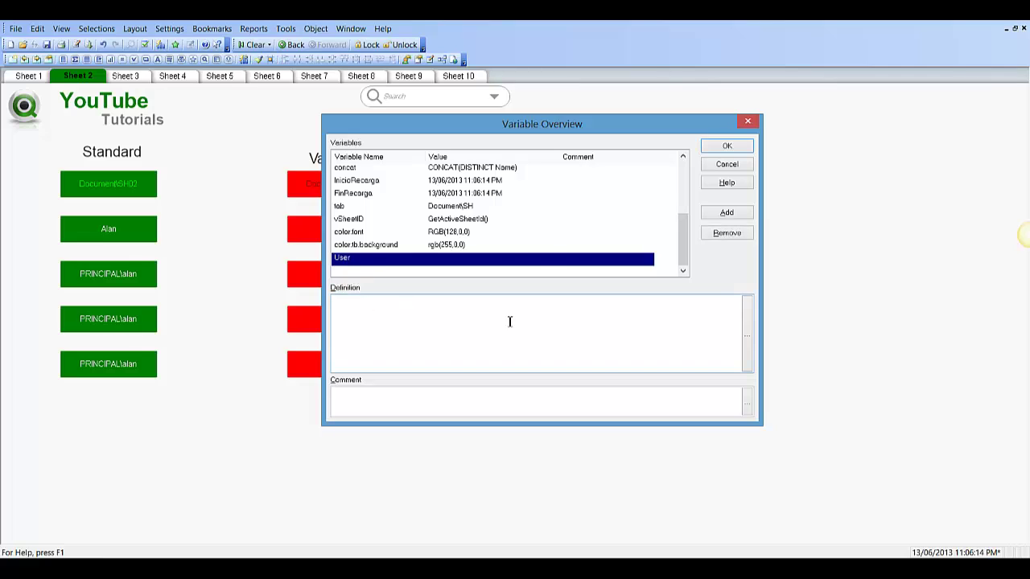
key(ctrl+v)
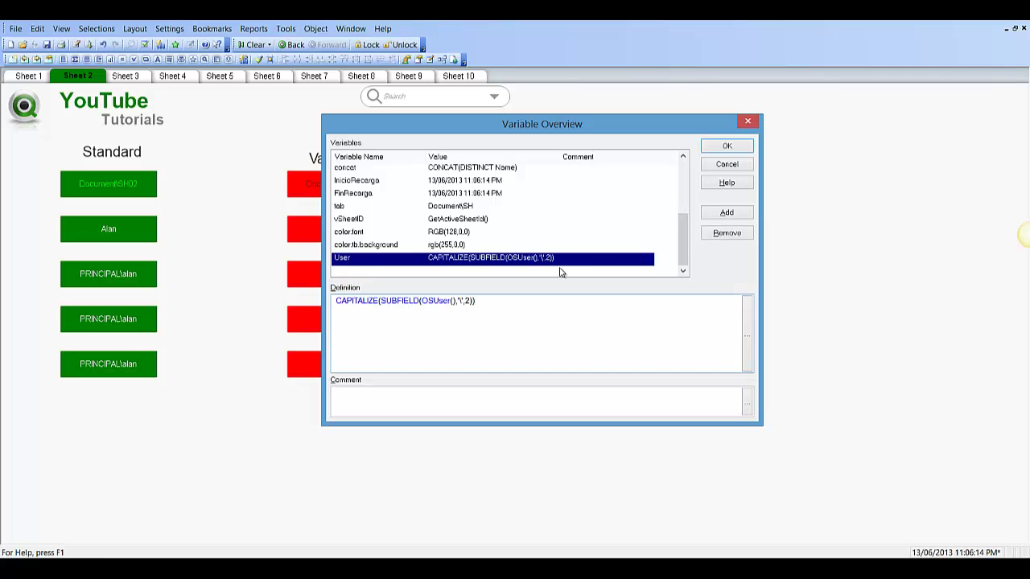
click(728, 149)
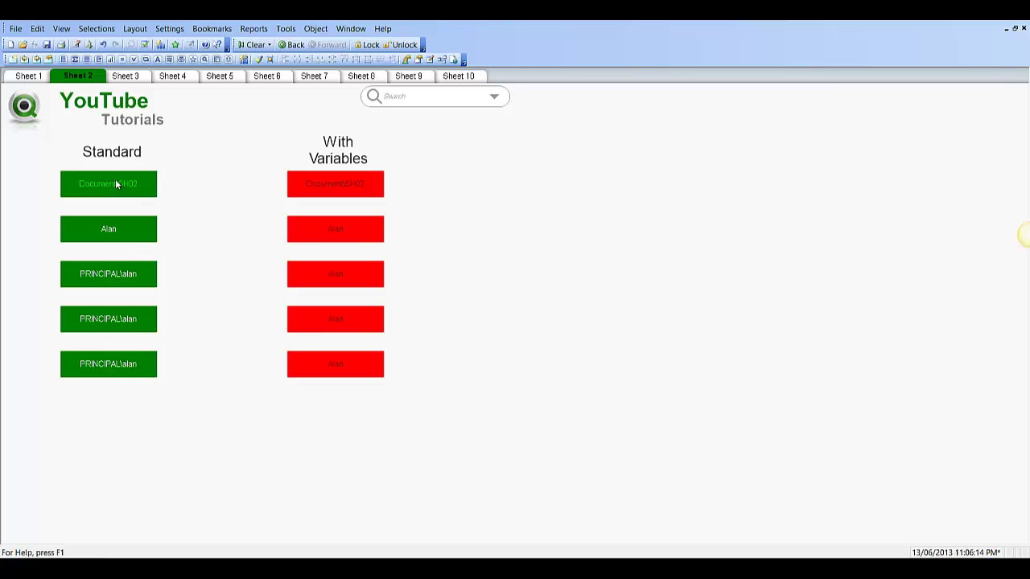
right_click(117, 275)
click(149, 281)
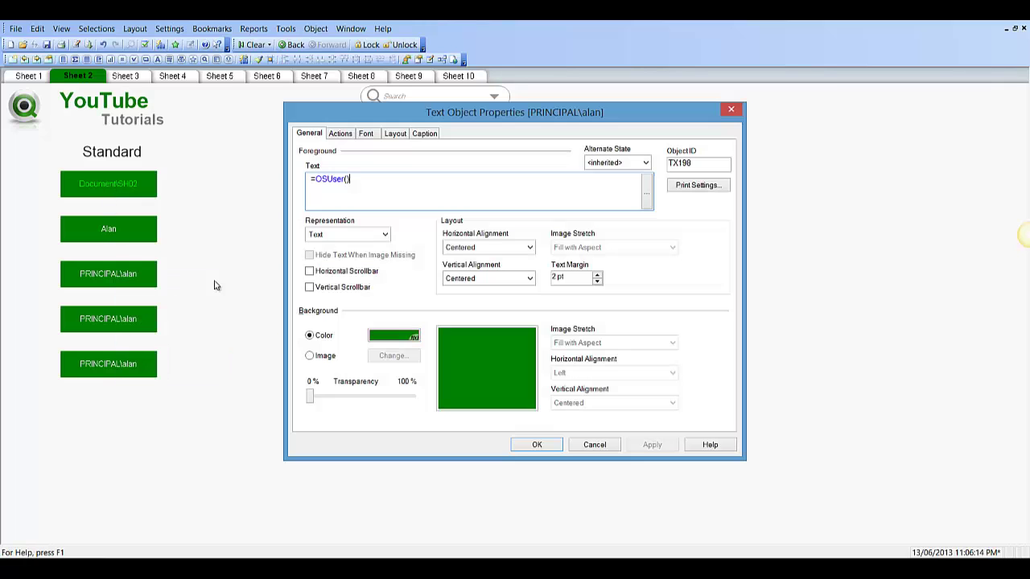
click(319, 180)
text(SUBFIE)
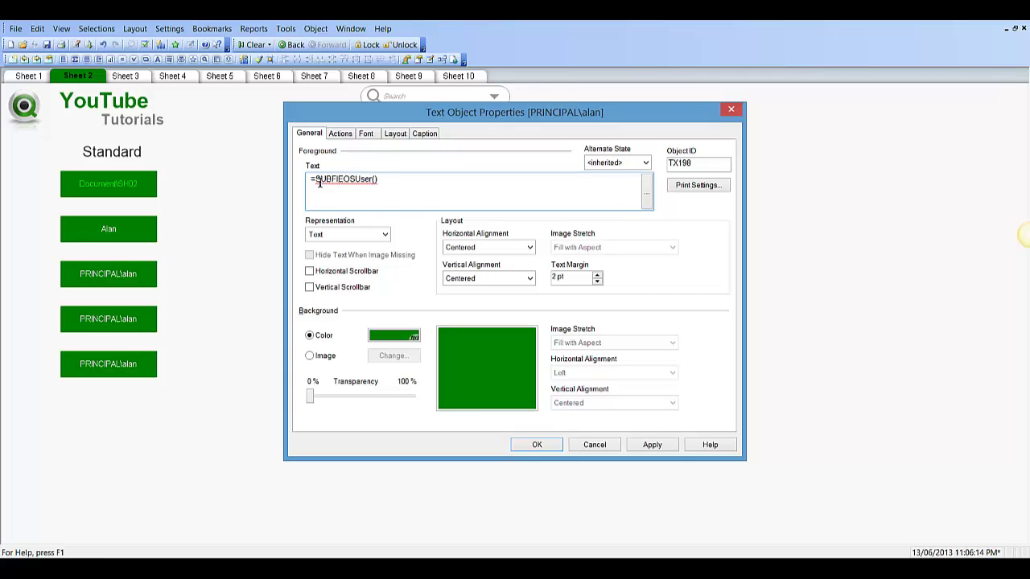
click(600, 444)
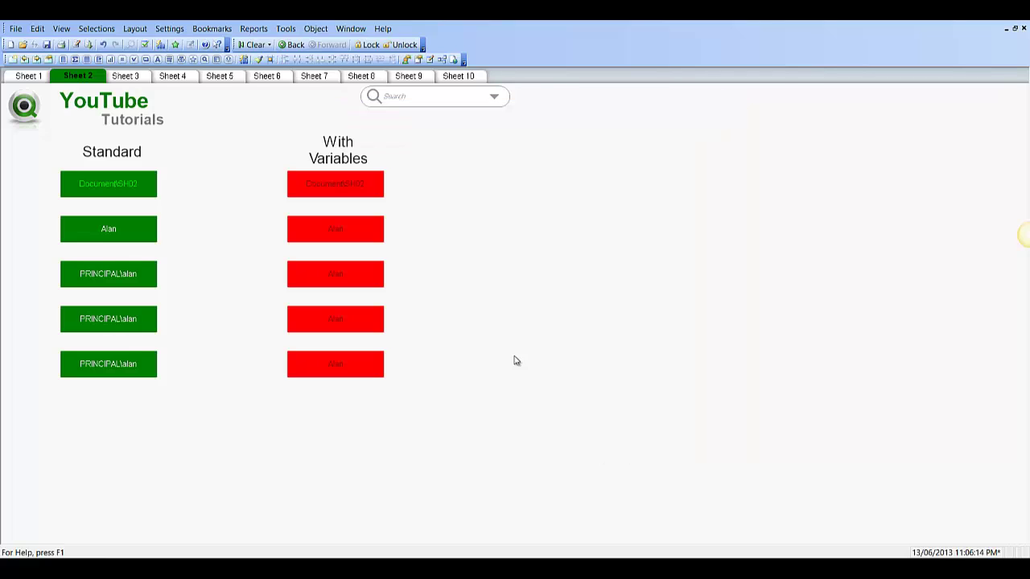
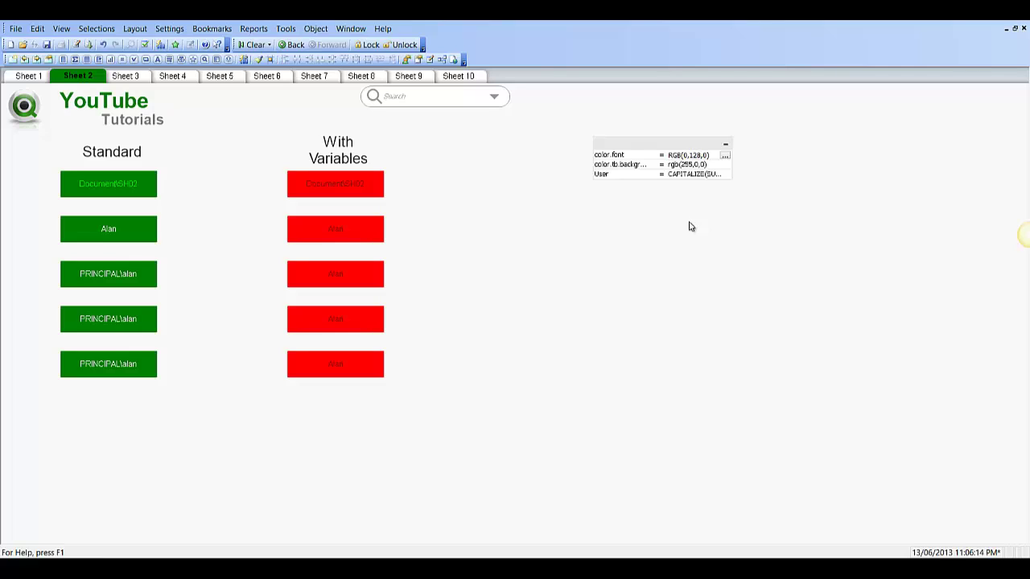
Apply RGB(0,128,0) to the color.font variable in the input box, and change it to RGB(0,0,0).
key(Return)
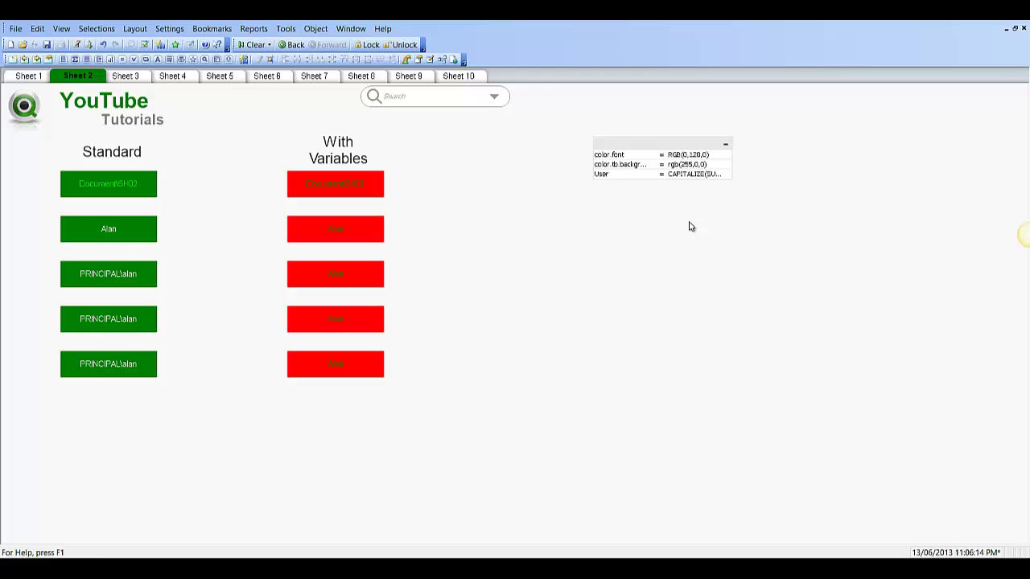
click(690, 155)
click(697, 155)
key(BackSpace)
key(BackSpace)
click(704, 299)
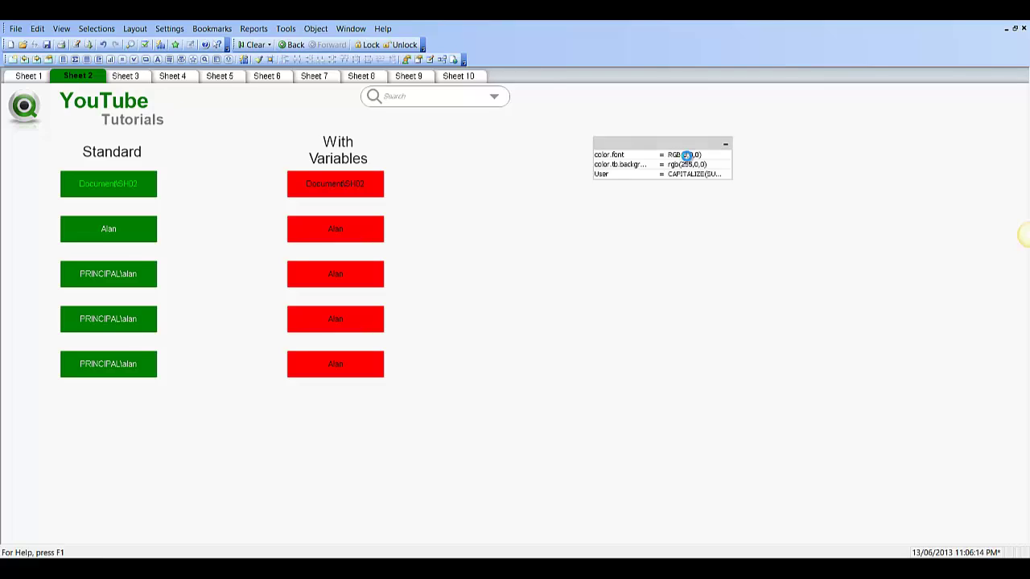
Set the color.font variable in the input box to RGB(255,255,255).
click(686, 156)
click(686, 155)
key(BackSpace)
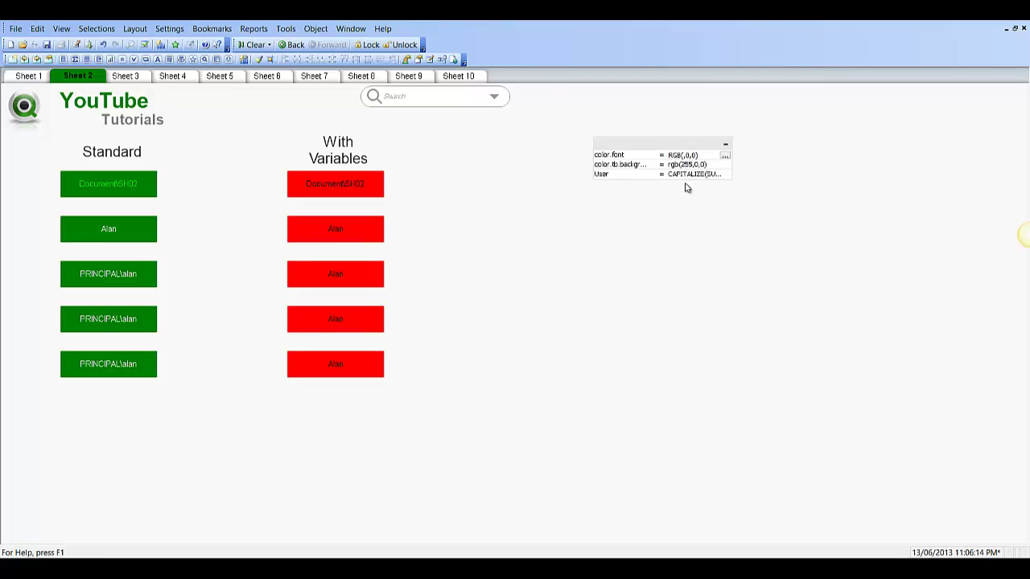
text(255,255,)
key(Return)
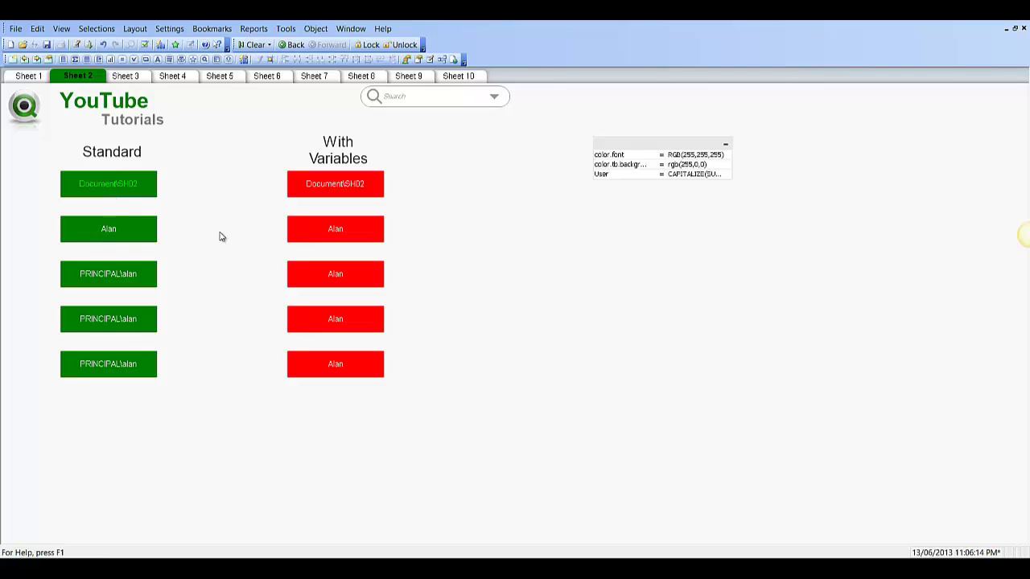
Set the text object background colour variable in the input box to rgb(0,128,0).
click(688, 168)
click(689, 167)
drag(693, 168, 681, 167)
text(0,128)
key(Return)
Replace the CAPITALIZE function with UPPER in the User variable's expression in the input box.
click(699, 177)
click(699, 175)
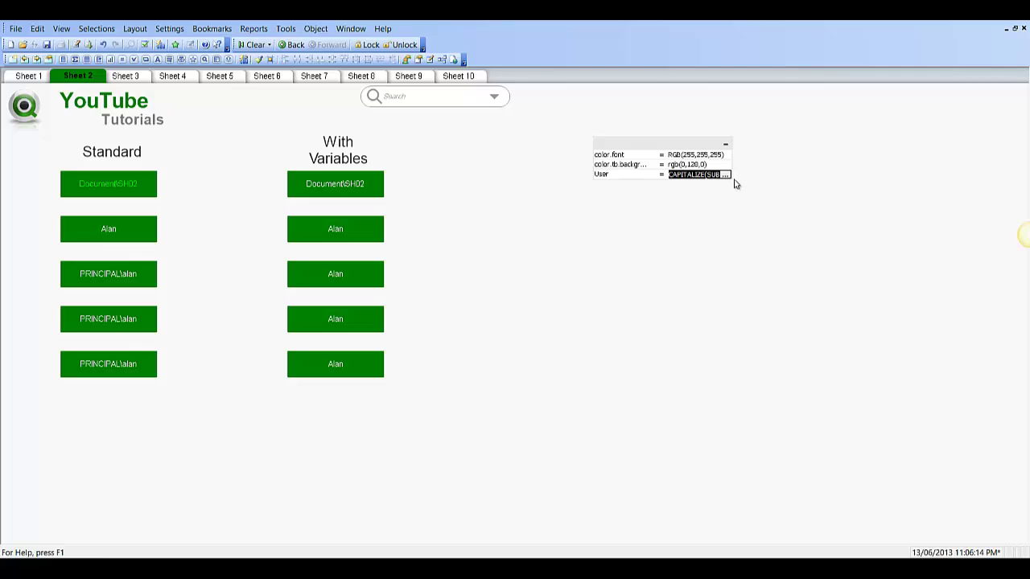
click(705, 175)
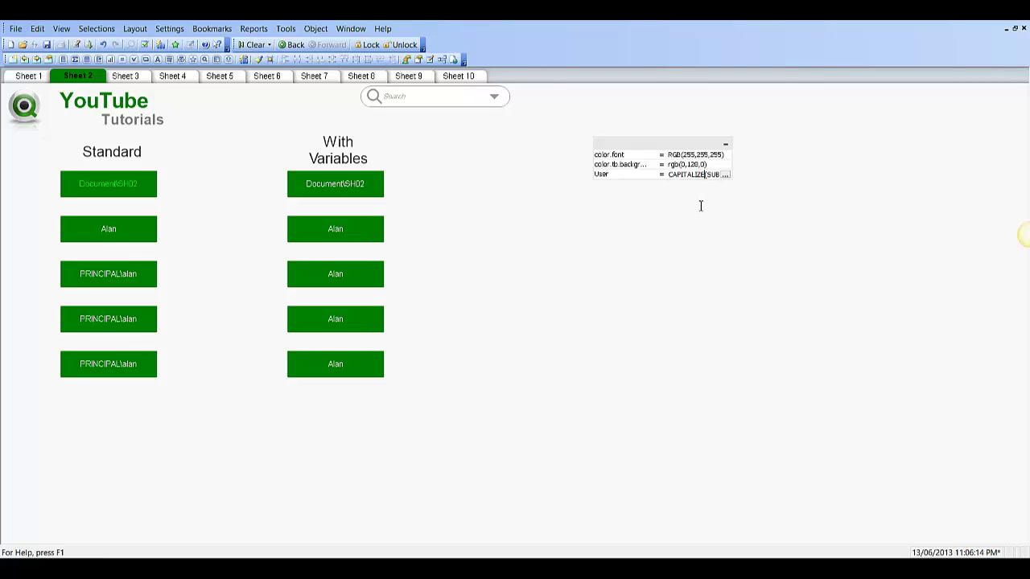
key(BackSpace)
key(BackSpace)
key(BackSpace)
key(BackSpace)
key(BackSpace)
key(BackSpace)
key(BackSpace)
key(BackSpace)
key(BackSpace)
key(BackSpace)
text(UPPER)
key(Return)
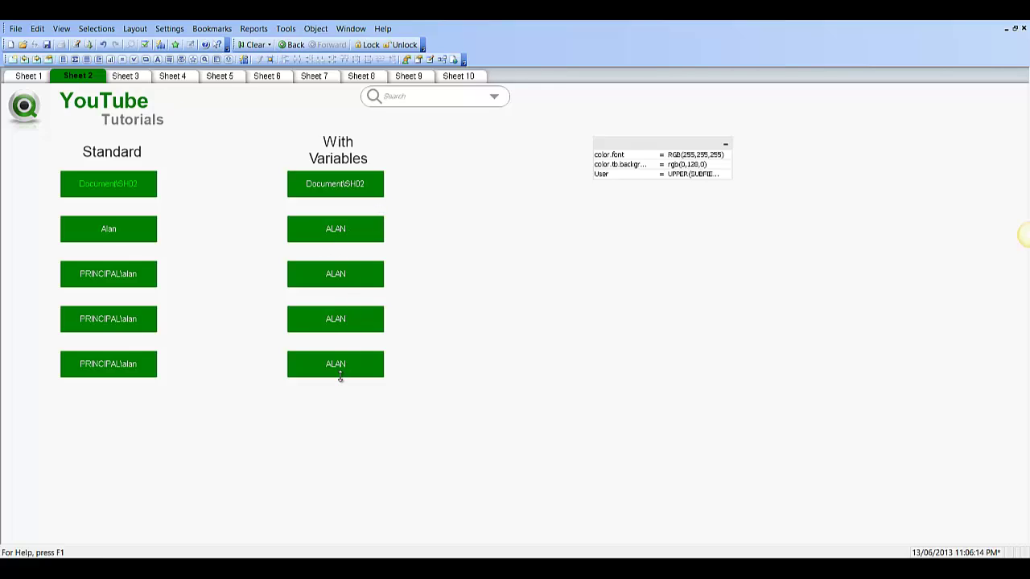
click(703, 176)
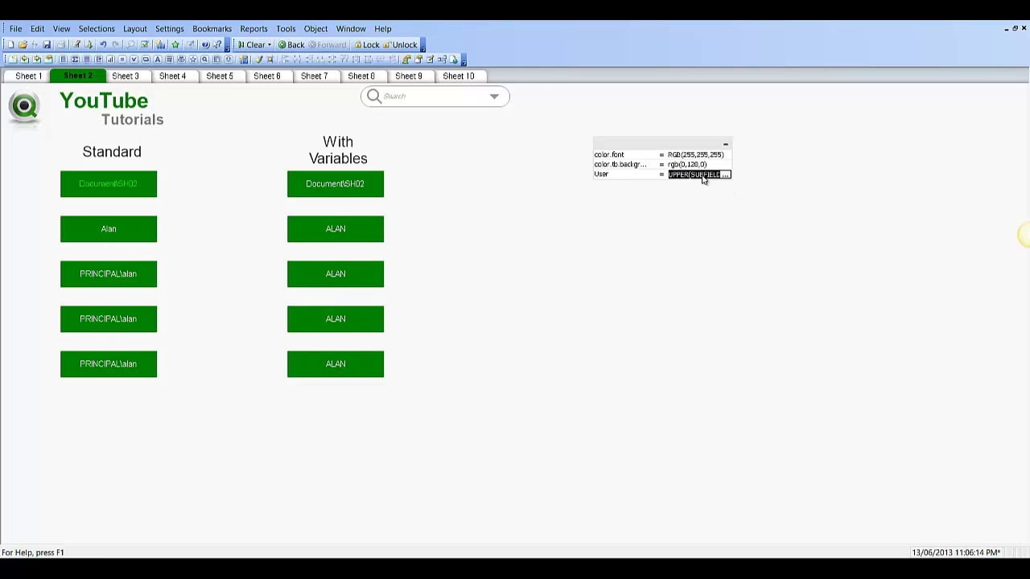
right_click(117, 277)
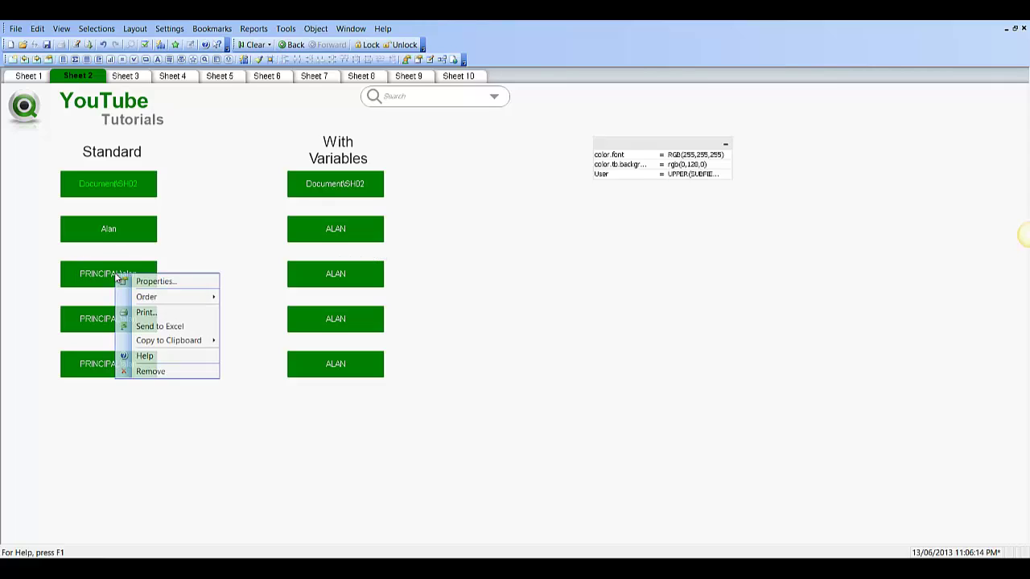
click(157, 281)
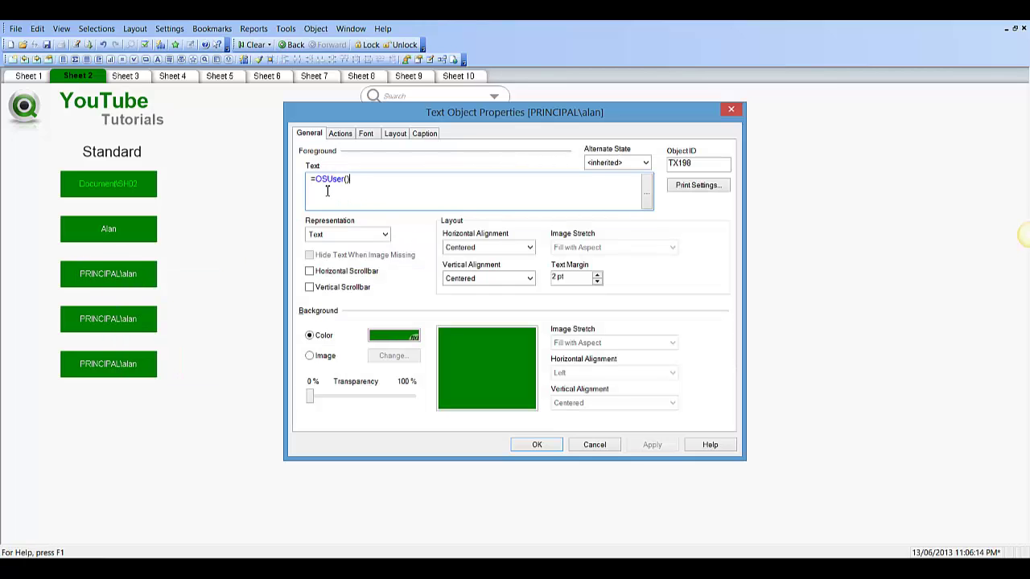
text(SUBFI)
text(ELD)
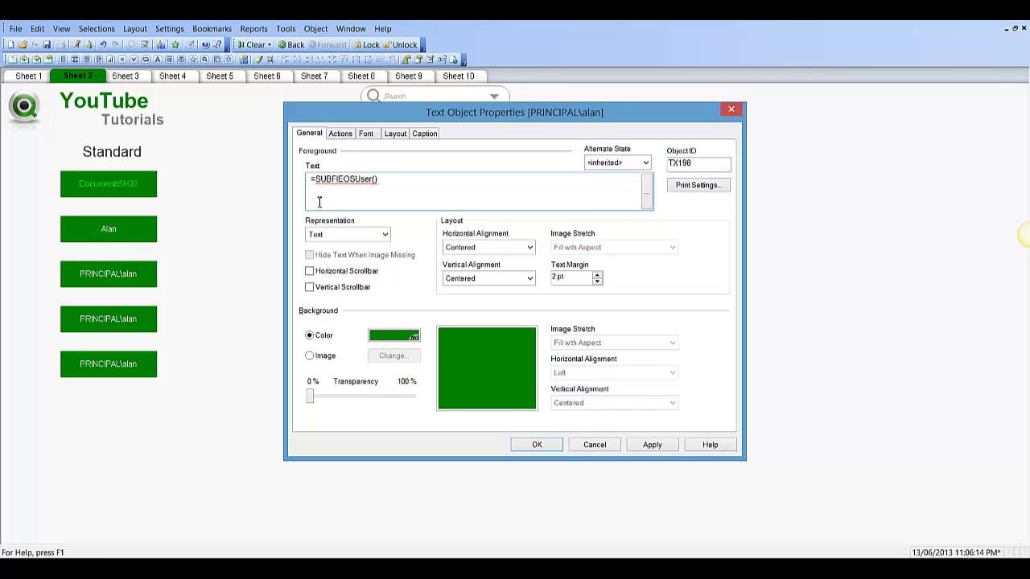
text(()
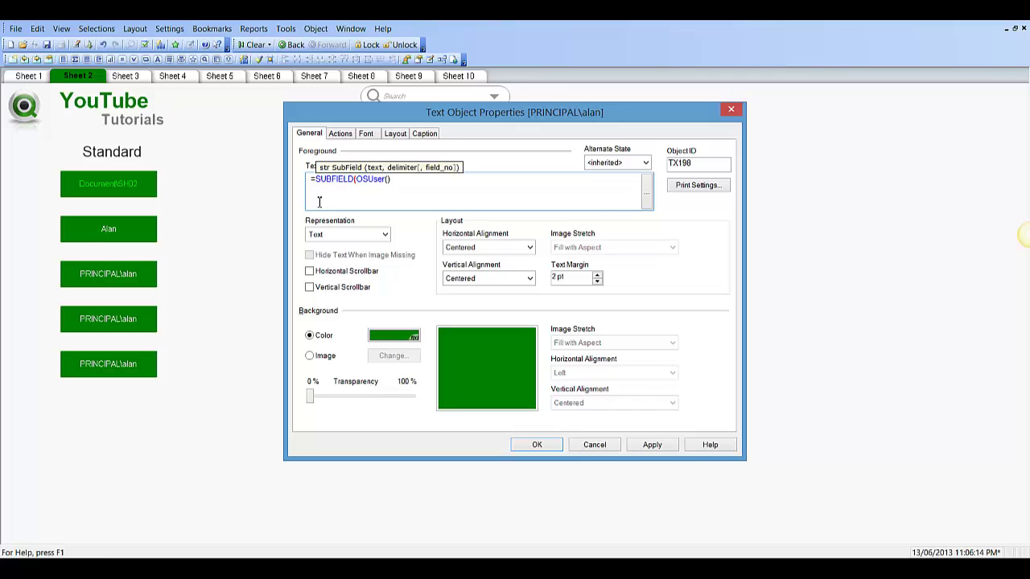
click(411, 178)
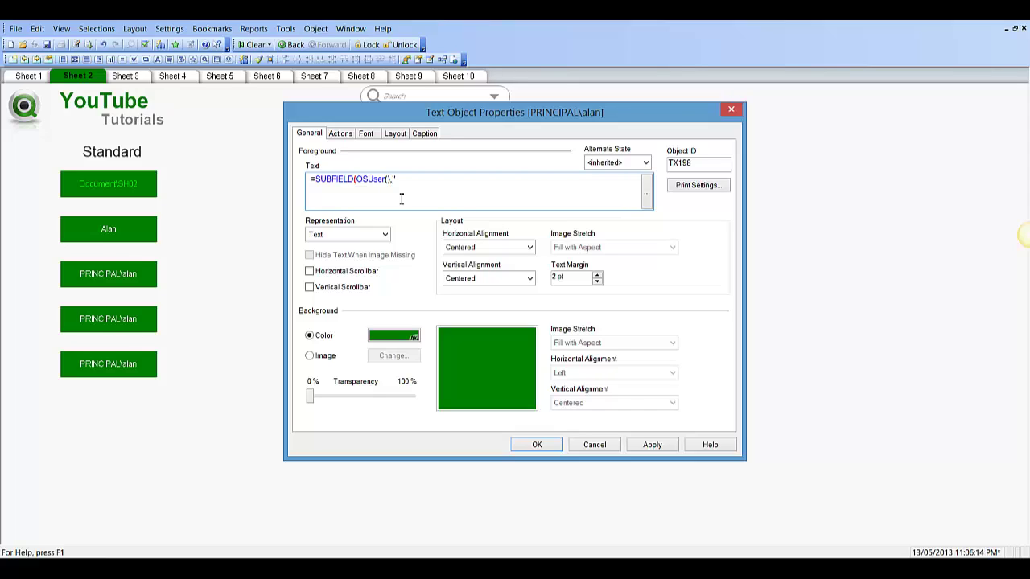
click(588, 446)
Copy the full expression =CAPITALIZE(SUBFIELD(OSUser(),'\',2)) from the second Standard text object and close its properties.
right_click(117, 230)
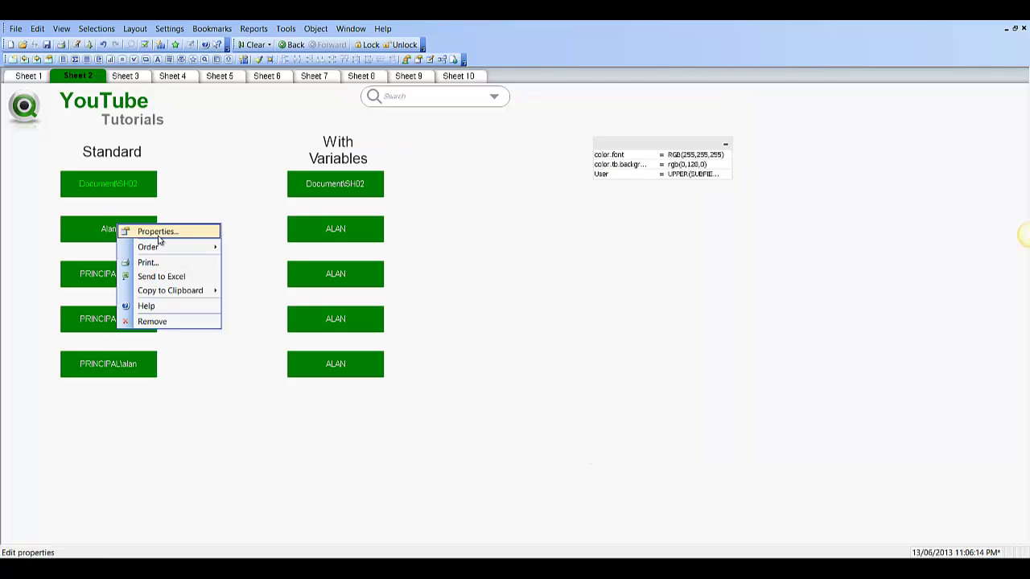
click(163, 231)
drag(455, 179, 302, 181)
key(ctrl+c)
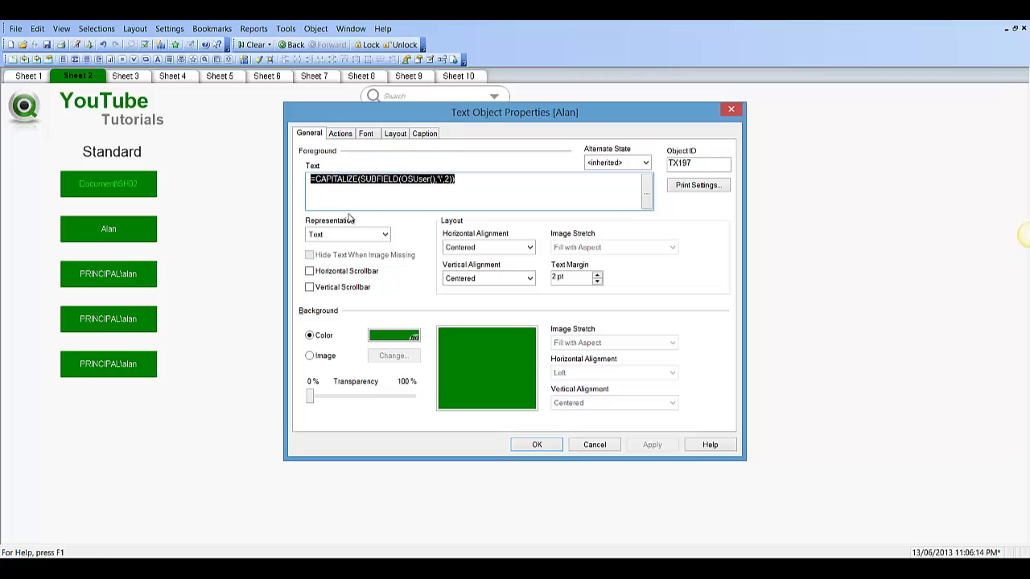
click(537, 445)
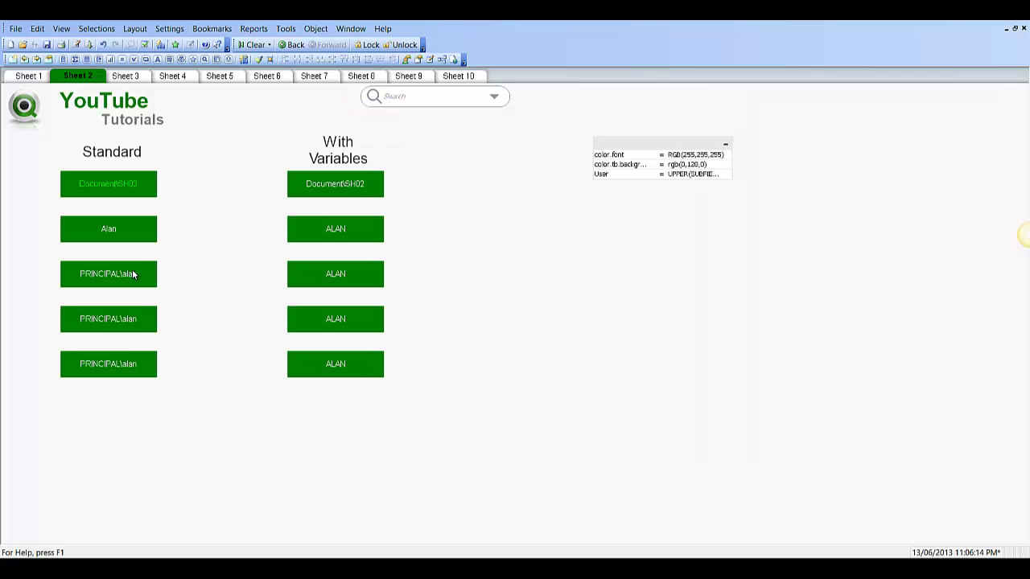
Replace the third Standard text object's text with the copied CAPITALIZE expression and accept the properties.
right_click(136, 274)
click(165, 279)
drag(353, 180, 281, 185)
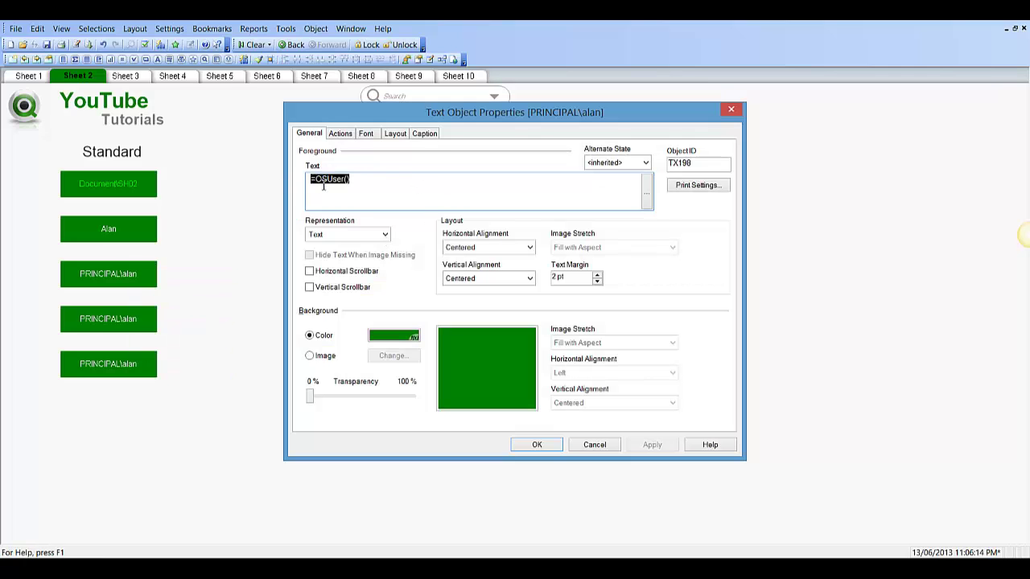
key(ctrl+v)
click(537, 445)
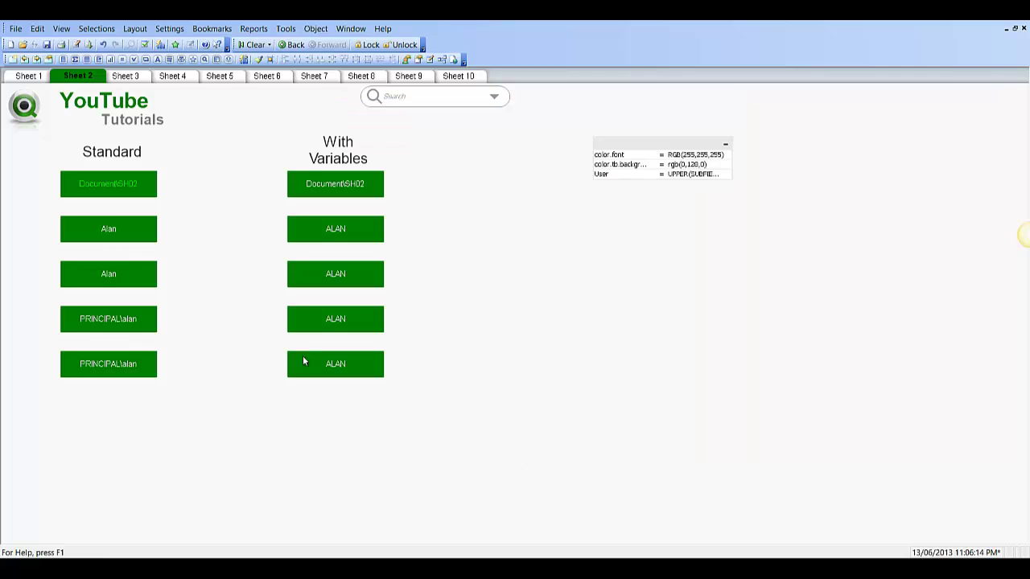
Replace the fourth Standard text object's text with the copied CAPITALIZE expression and accept the properties.
right_click(118, 322)
click(158, 326)
drag(368, 184, 260, 182)
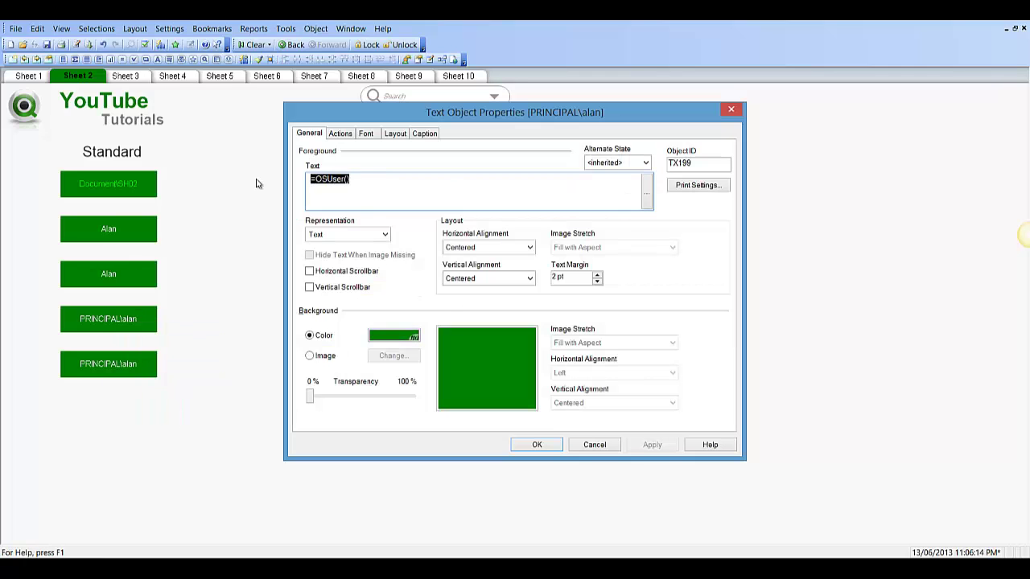
key(ctrl+v)
click(537, 445)
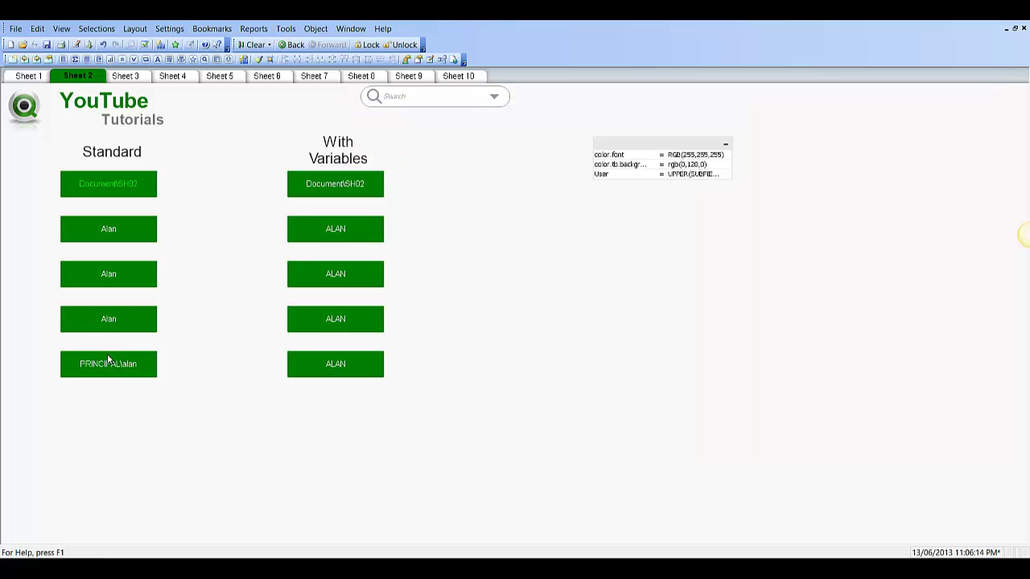
Replace the fifth Standard text object's text with the copied CAPITALIZE expression and accept the properties.
right_click(111, 364)
click(152, 375)
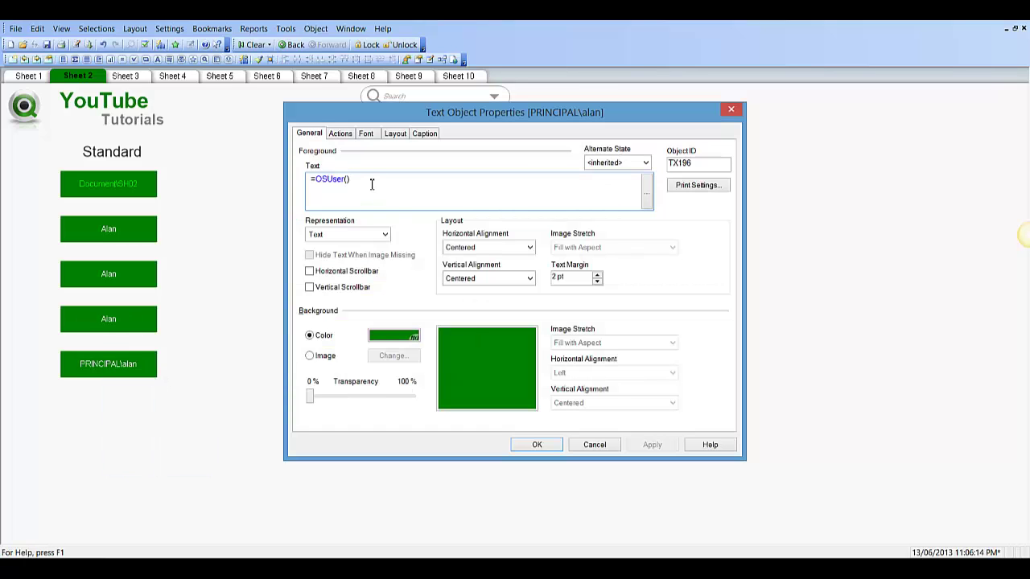
drag(372, 183, 263, 177)
key(ctrl+v)
click(536, 444)
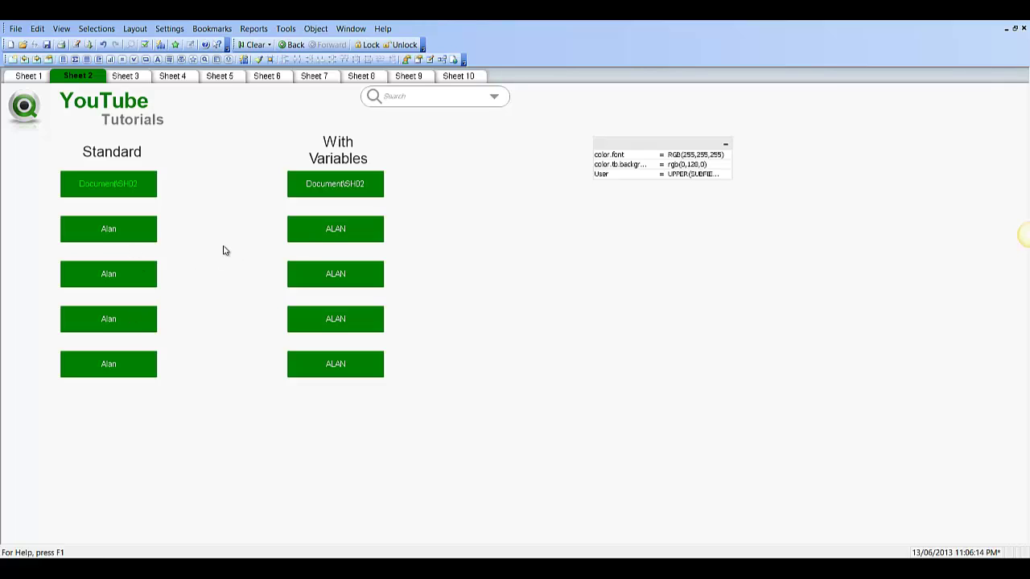
Replace CAPITALIZE with UPPER in the second Standard text object's expression, copy the whole expression and accept the properties.
right_click(140, 228)
click(157, 232)
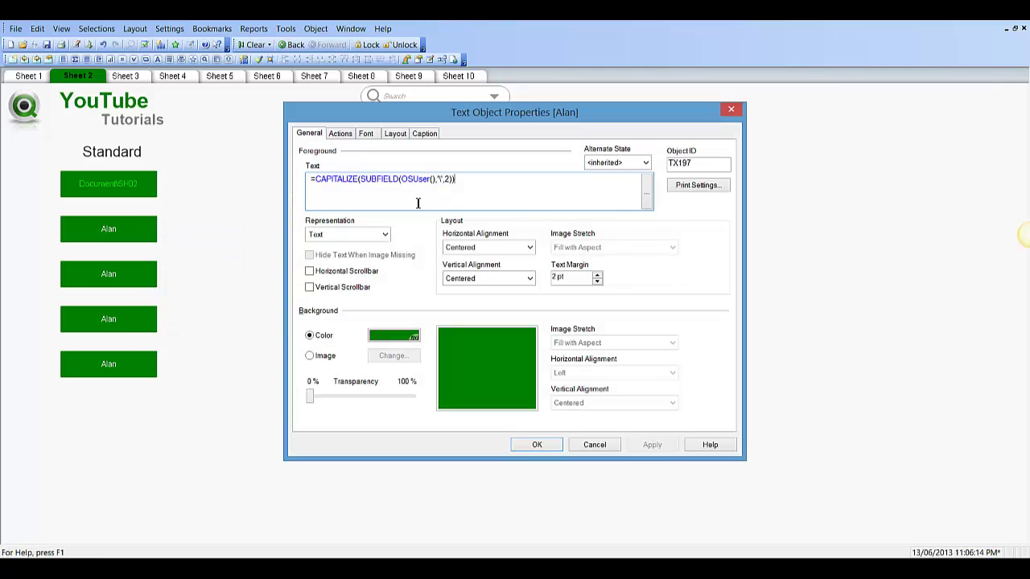
drag(359, 178, 320, 181)
text(UPPER)
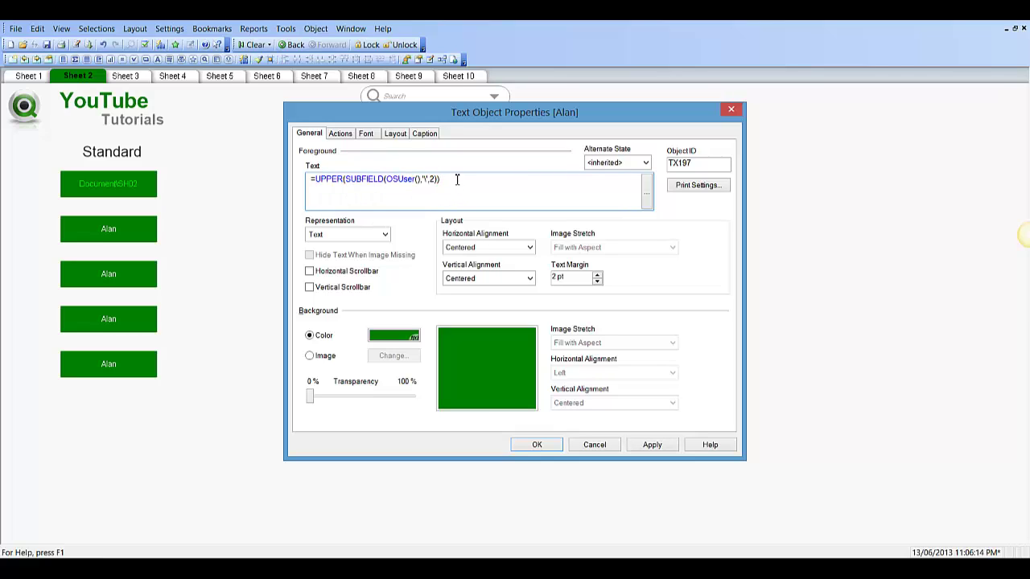
drag(457, 179, 270, 178)
key(ctrl+c)
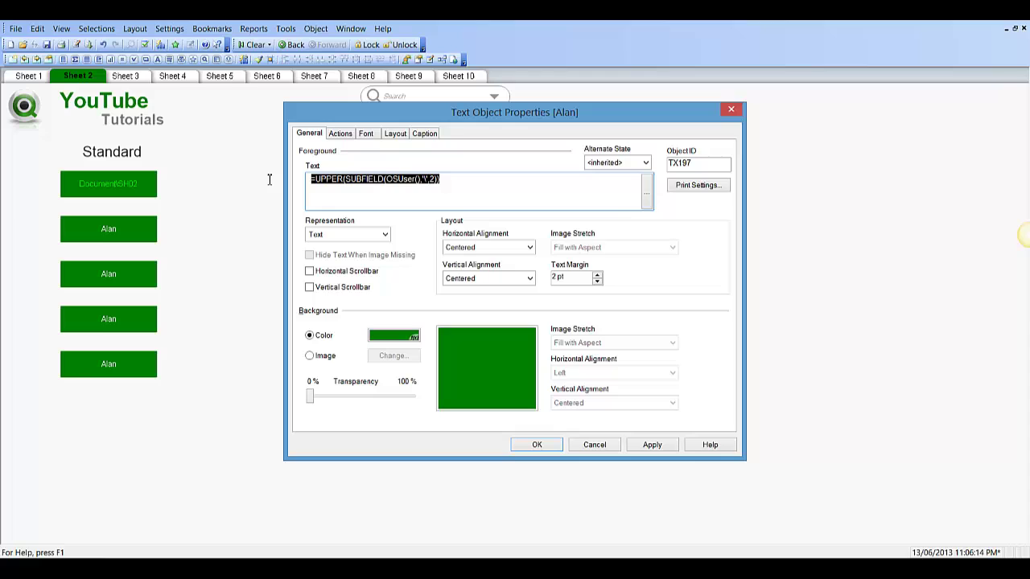
click(542, 451)
Replace the third Standard text object's text with the copied =UPPER(SUBFIELD(OSUser(),'\',2)) expression and accept the properties.
right_click(143, 279)
click(161, 279)
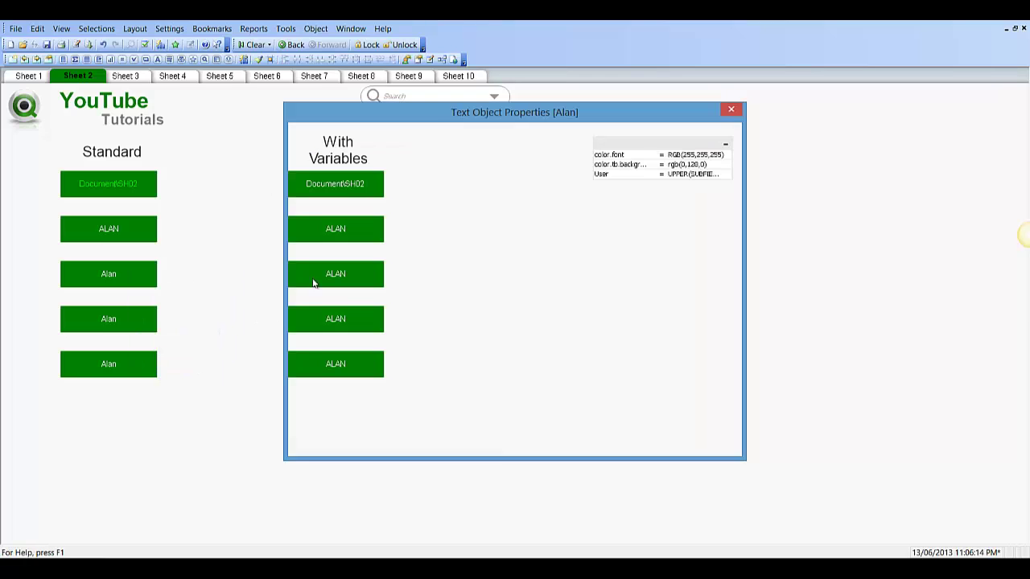
drag(478, 177, 256, 182)
key(ctrl+v)
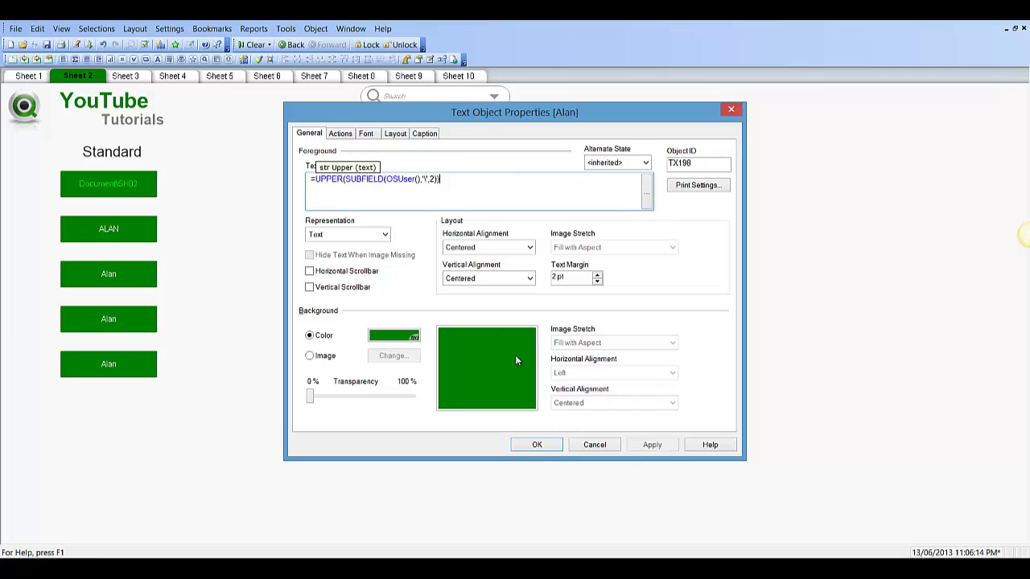
click(537, 445)
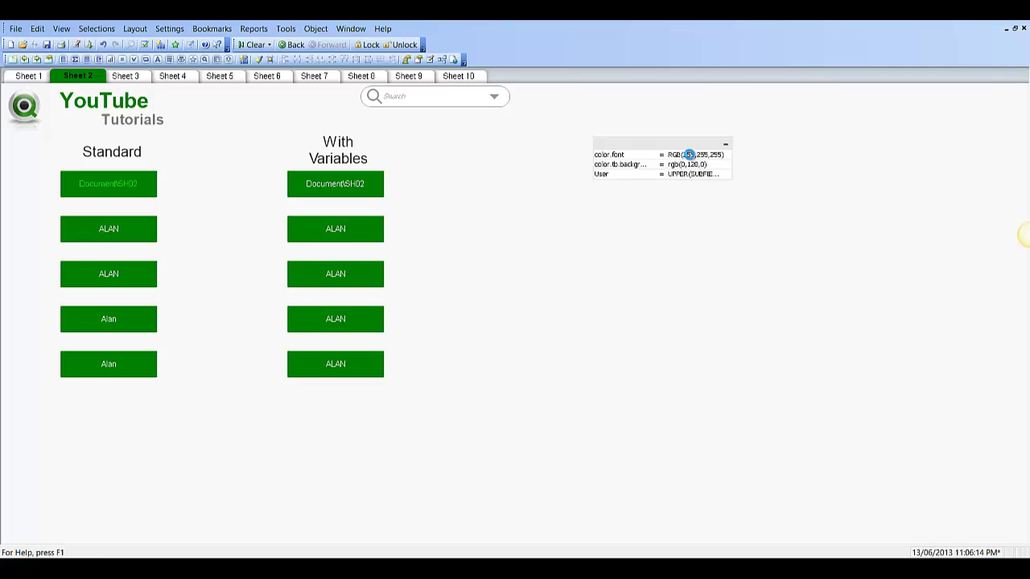
Set the color.font variable in the input box to RGB(0,0,0).
click(690, 155)
click(691, 155)
key(BackSpace)
key(BackSpace)
key(BackSpace)
text(0)
key(BackSpace)
key(BackSpace)
key(BackSpace)
text(0,0)
key(Return)
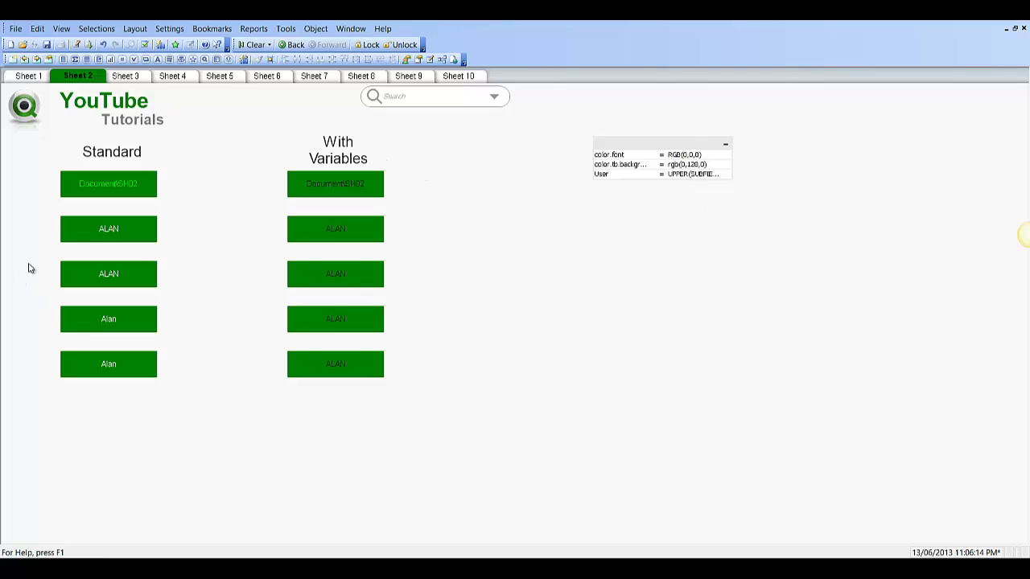